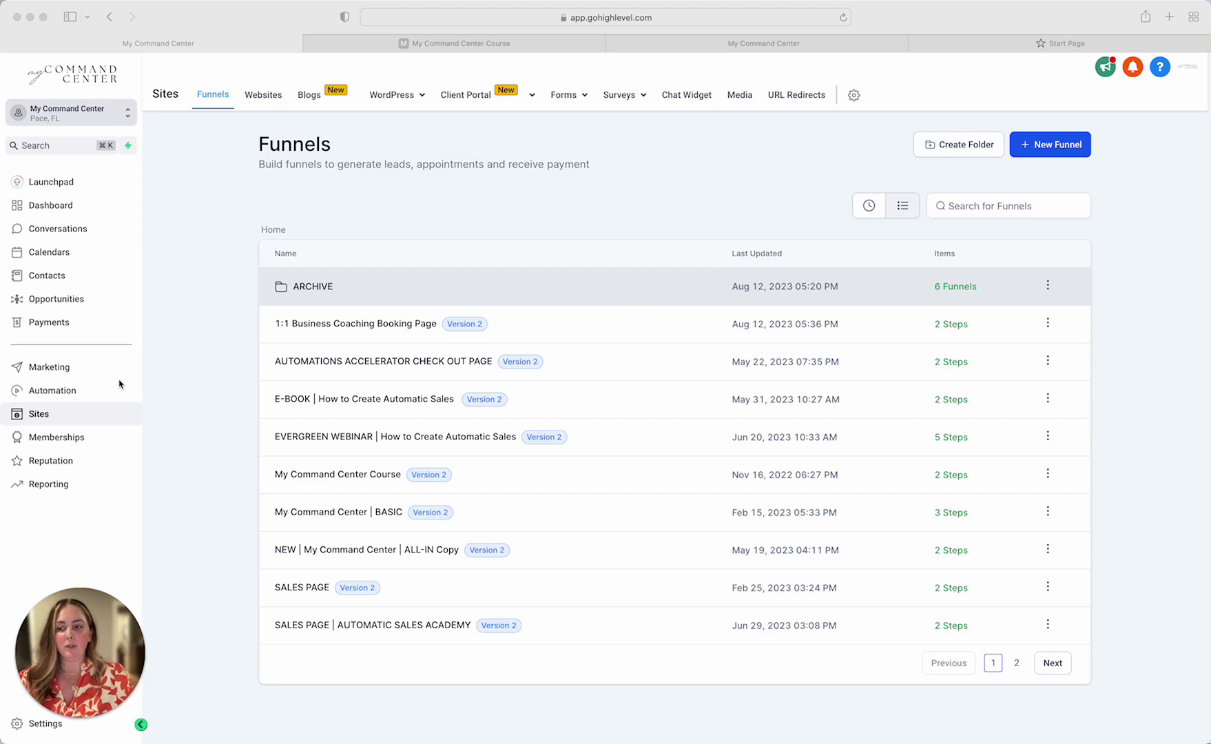
# Step: From Calendars > Calendar Settings, start a new calendar to show the scheduling-type choices
pyautogui.click(53, 258)
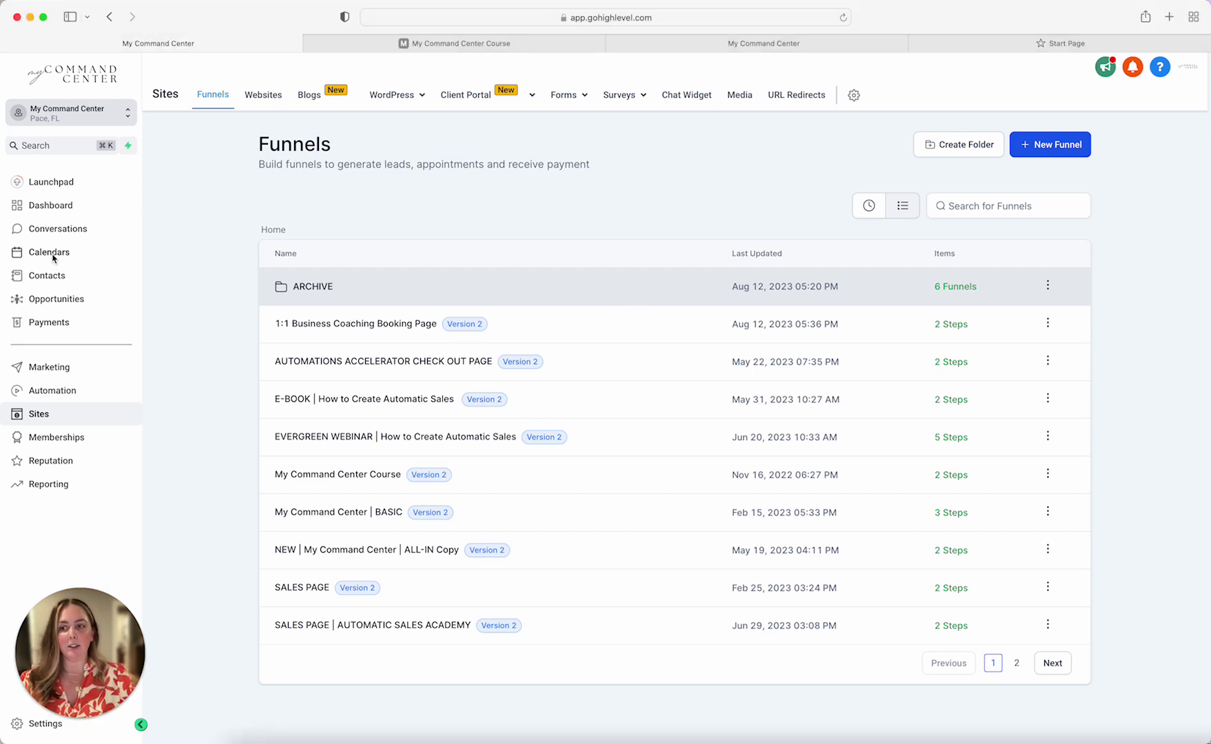
pyautogui.click(78, 254)
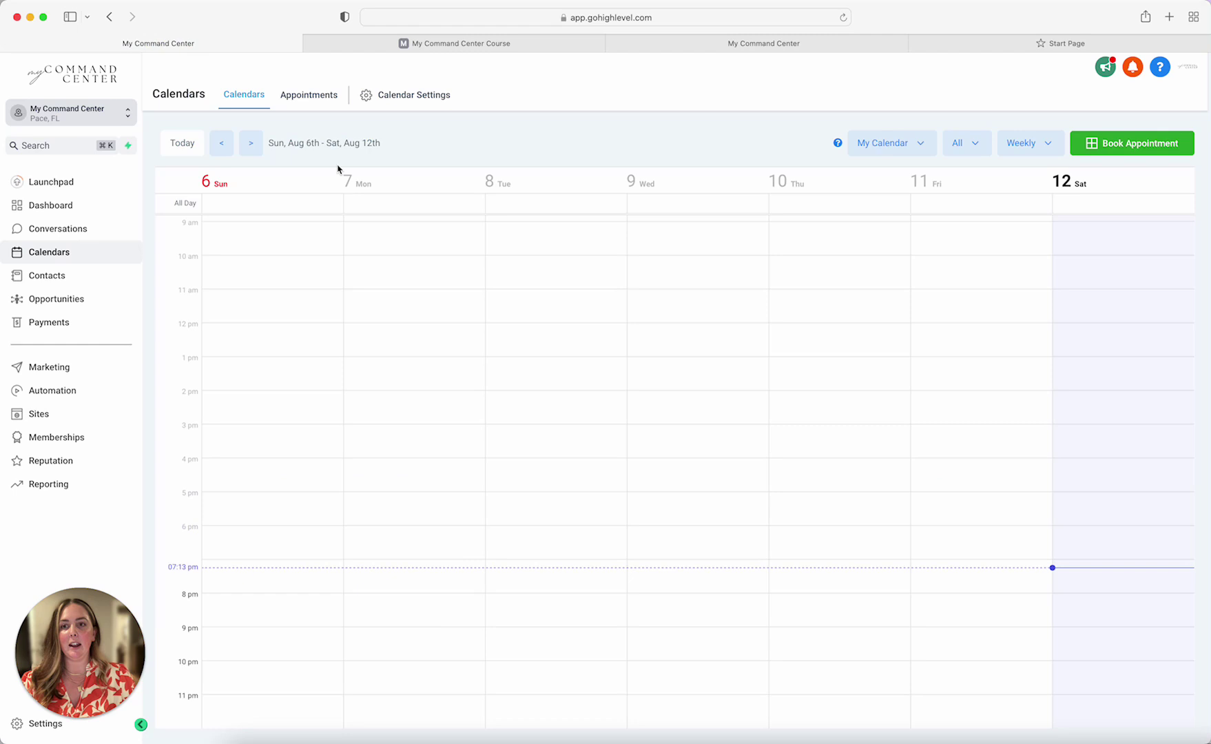
pyautogui.click(412, 100)
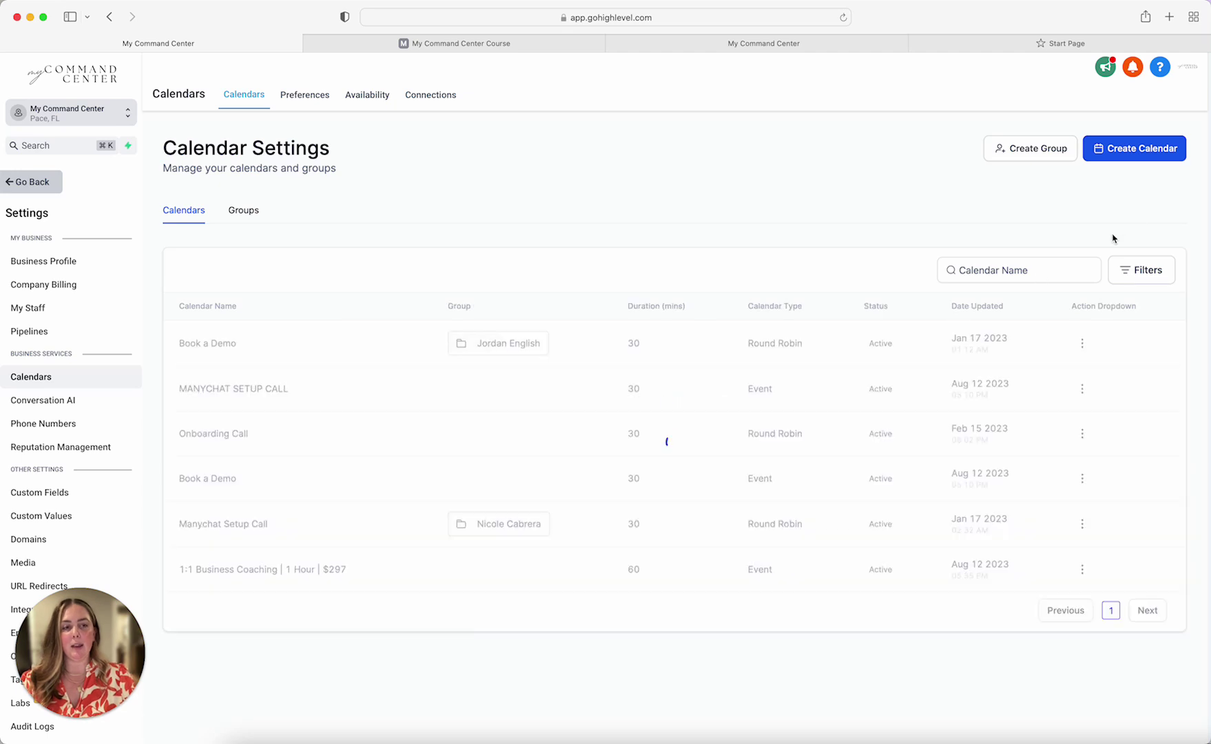
pyautogui.click(1136, 155)
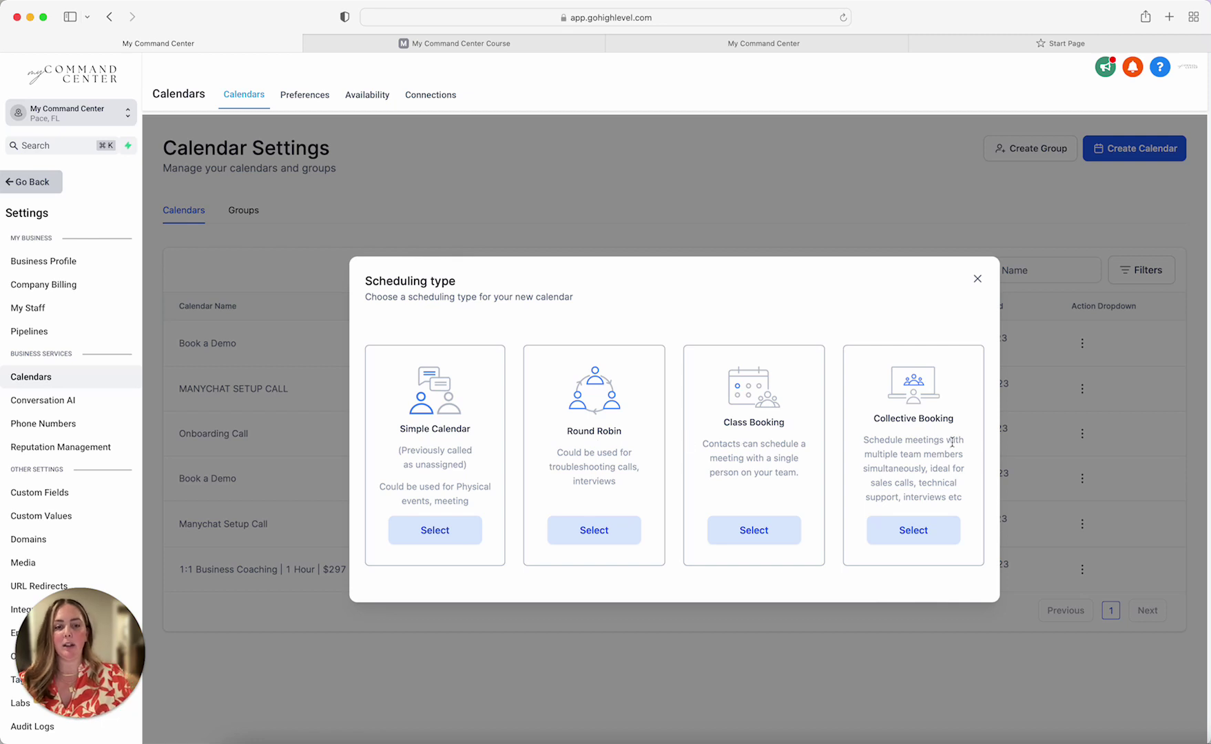
# Step: Choose Simple Calendar, name it 'Discovery Call', and give it a custom discovery-call URL slug
pyautogui.click(451, 536)
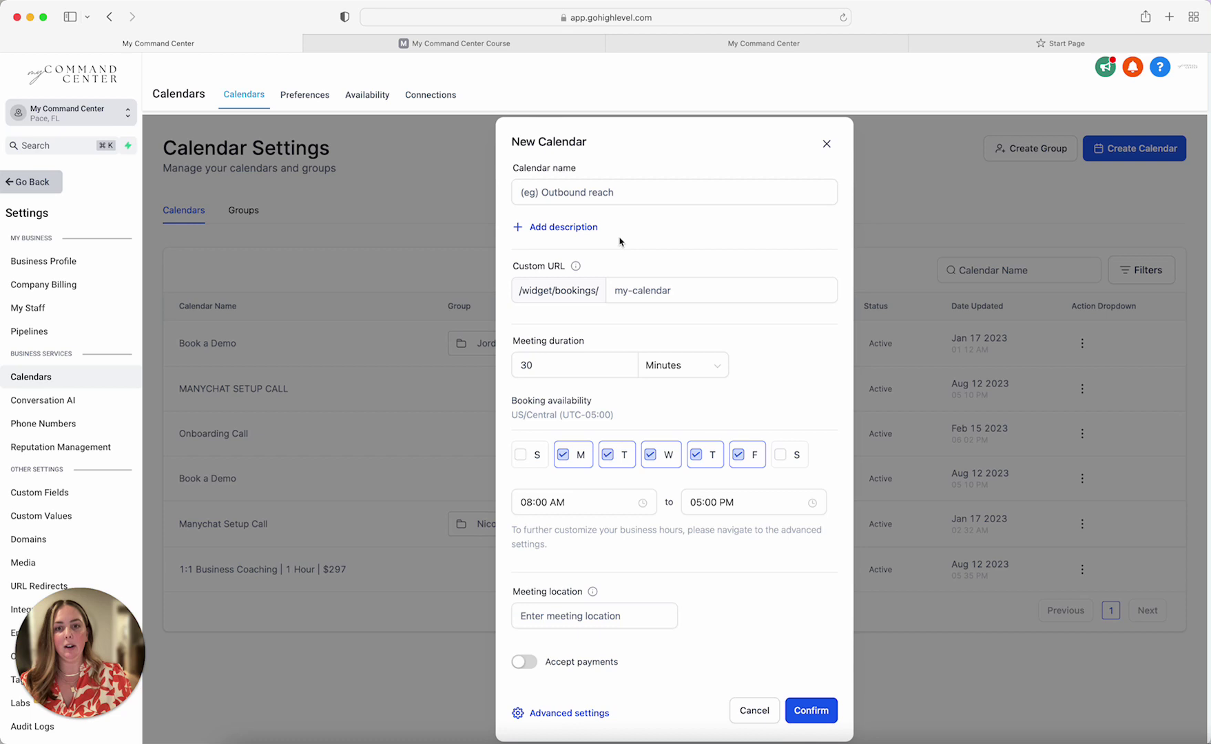
pyautogui.click(607, 198)
pyautogui.write('Discov')
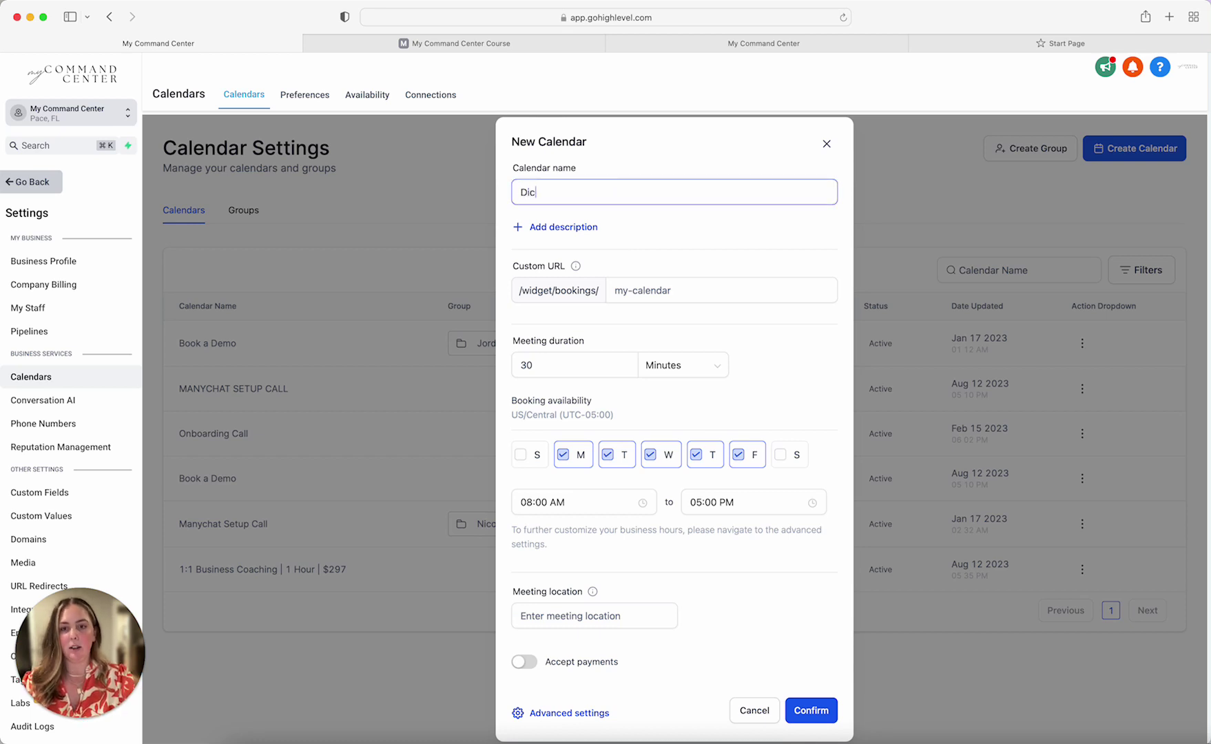
pyautogui.write('ery Call')
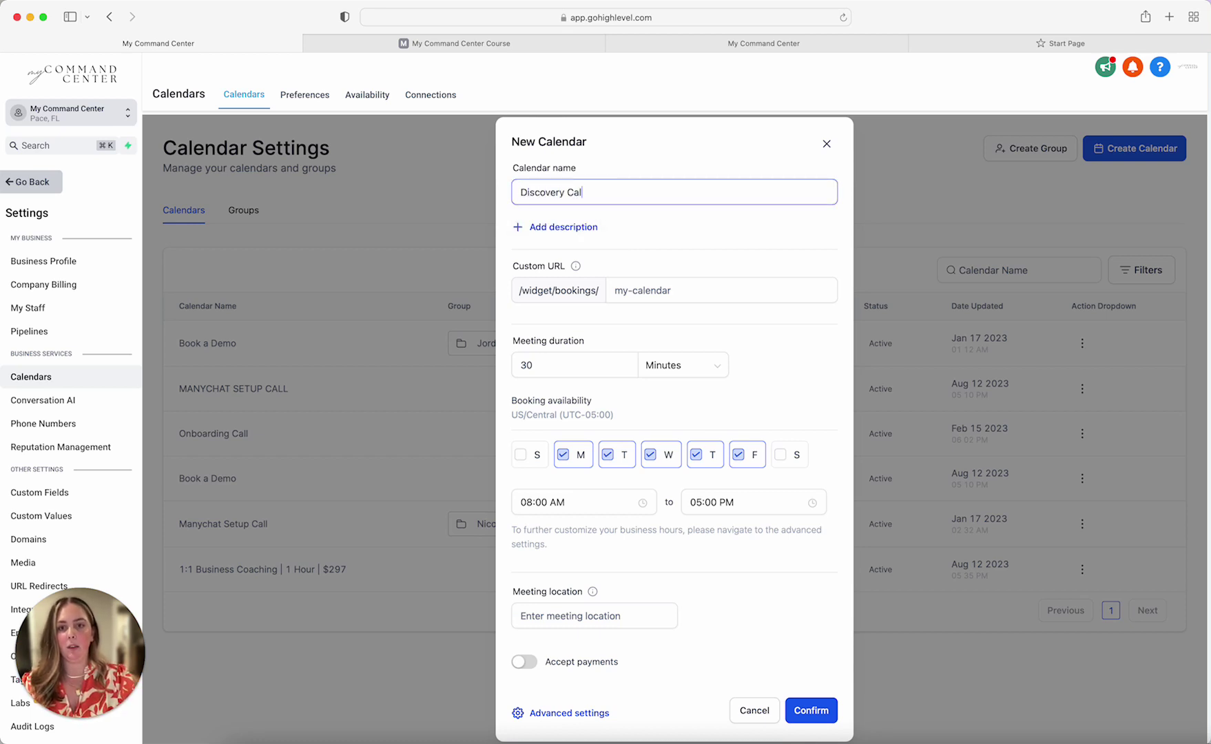
pyautogui.click(563, 227)
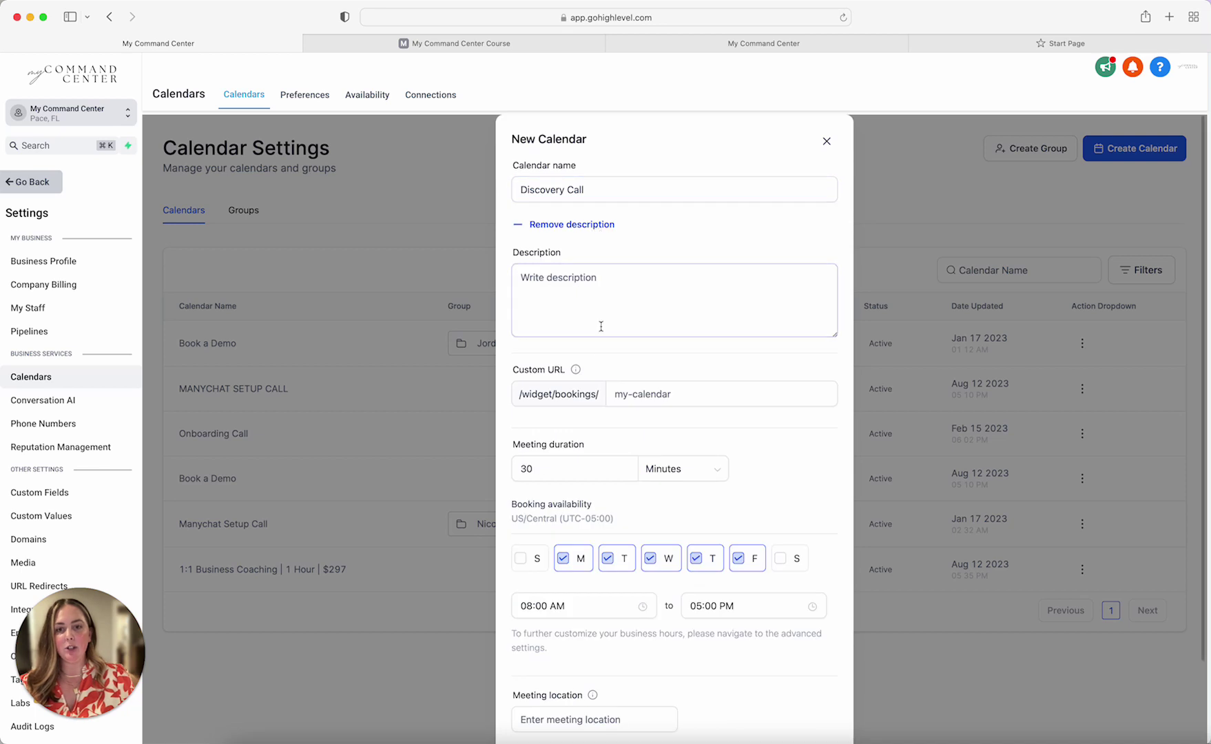
pyautogui.scroll(-1, 661, 337)
pyautogui.click(661, 338)
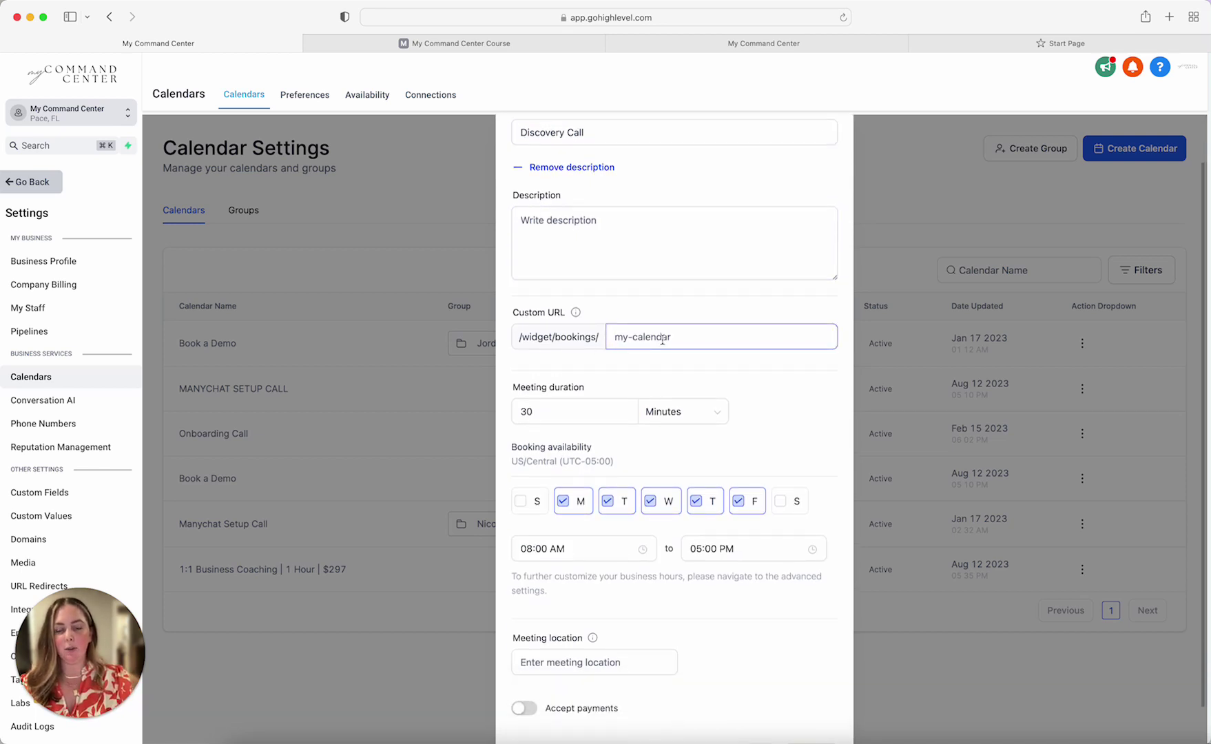
pyautogui.write('discoverycal')
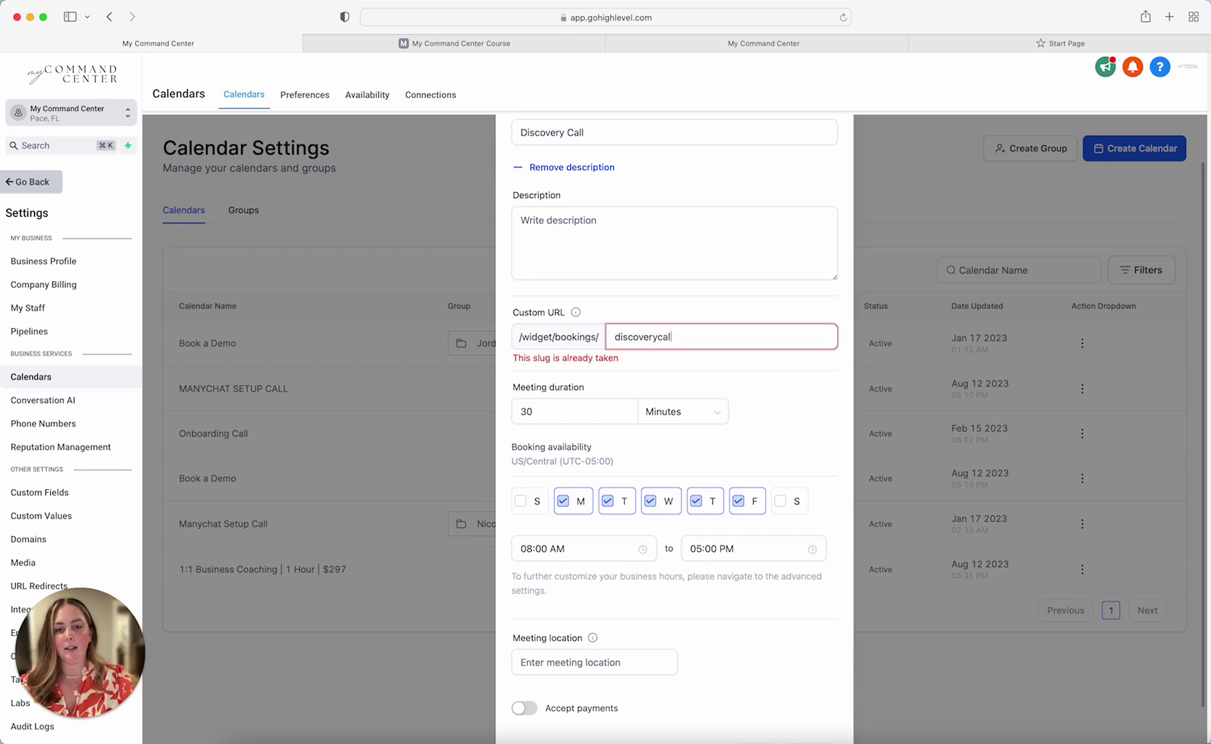
pyautogui.press('BackSpace')
pyautogui.press('BackSpace')
pyautogui.press('BackSpace')
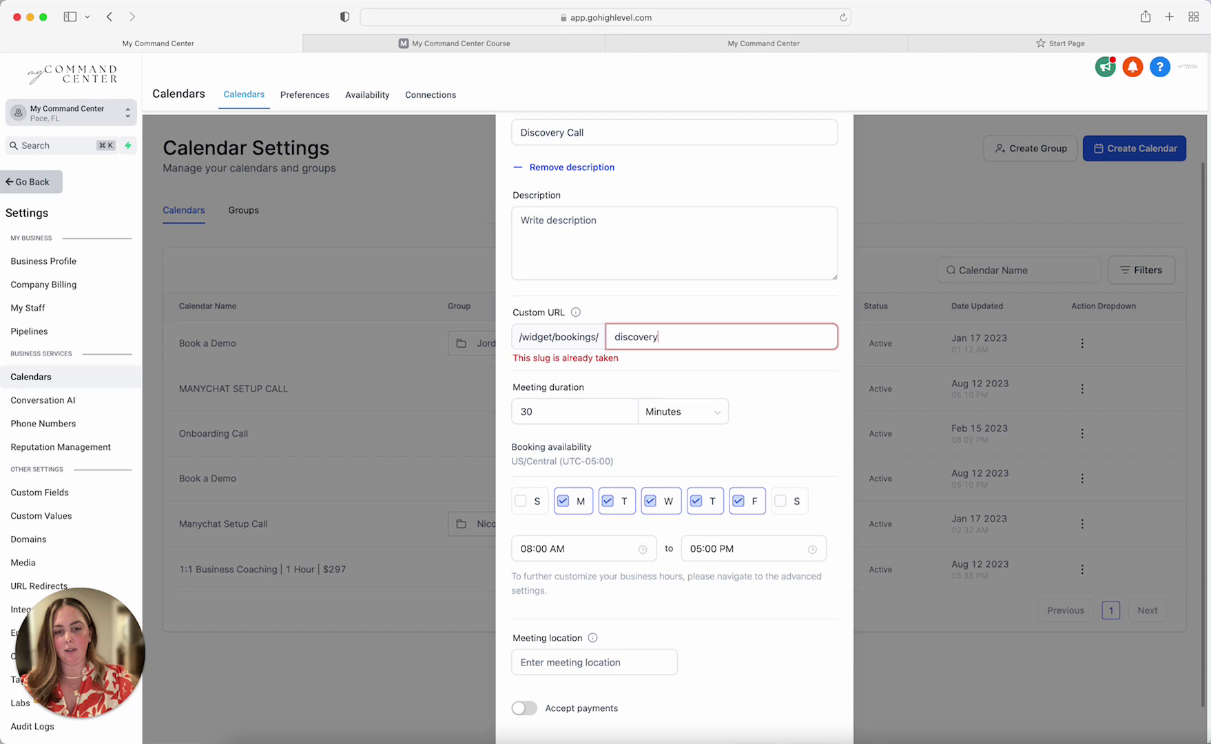
pyautogui.write('callwithj')
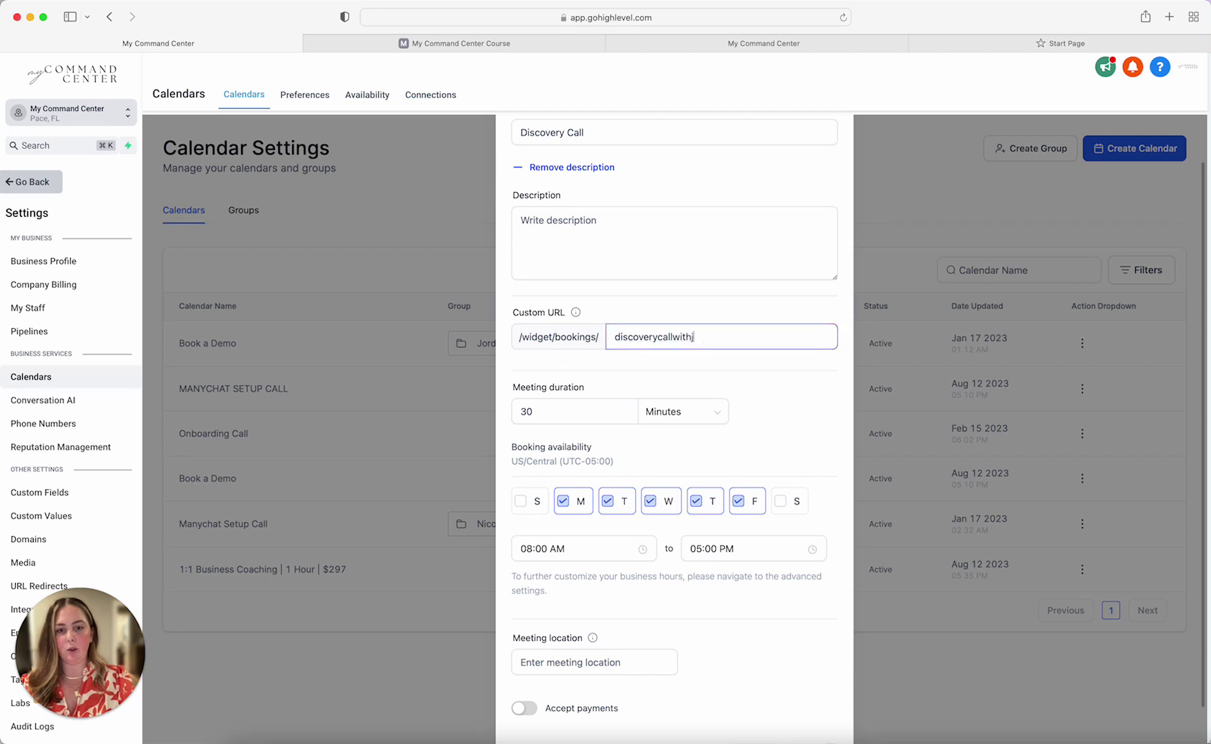
pyautogui.write('ordan')
# Step: Set the meeting location to Zoom and accept payments of 297 USD
pyautogui.click(589, 414)
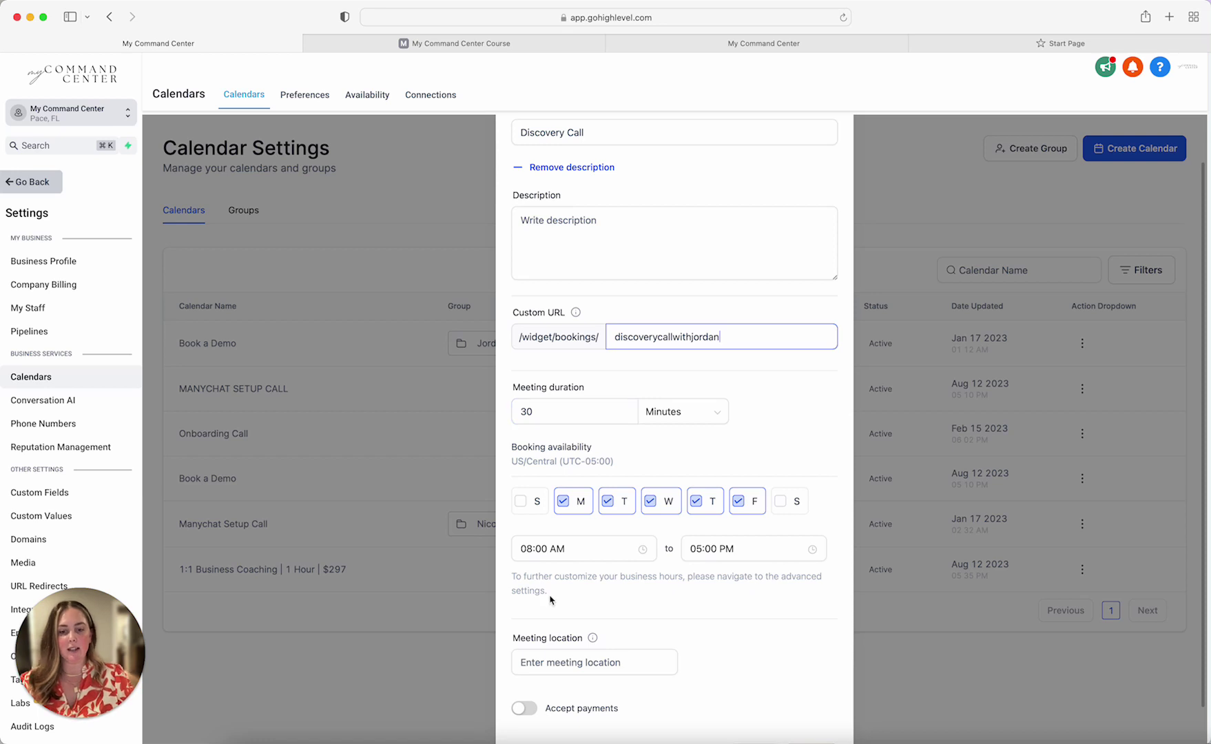
pyautogui.scroll(-1, 550, 599)
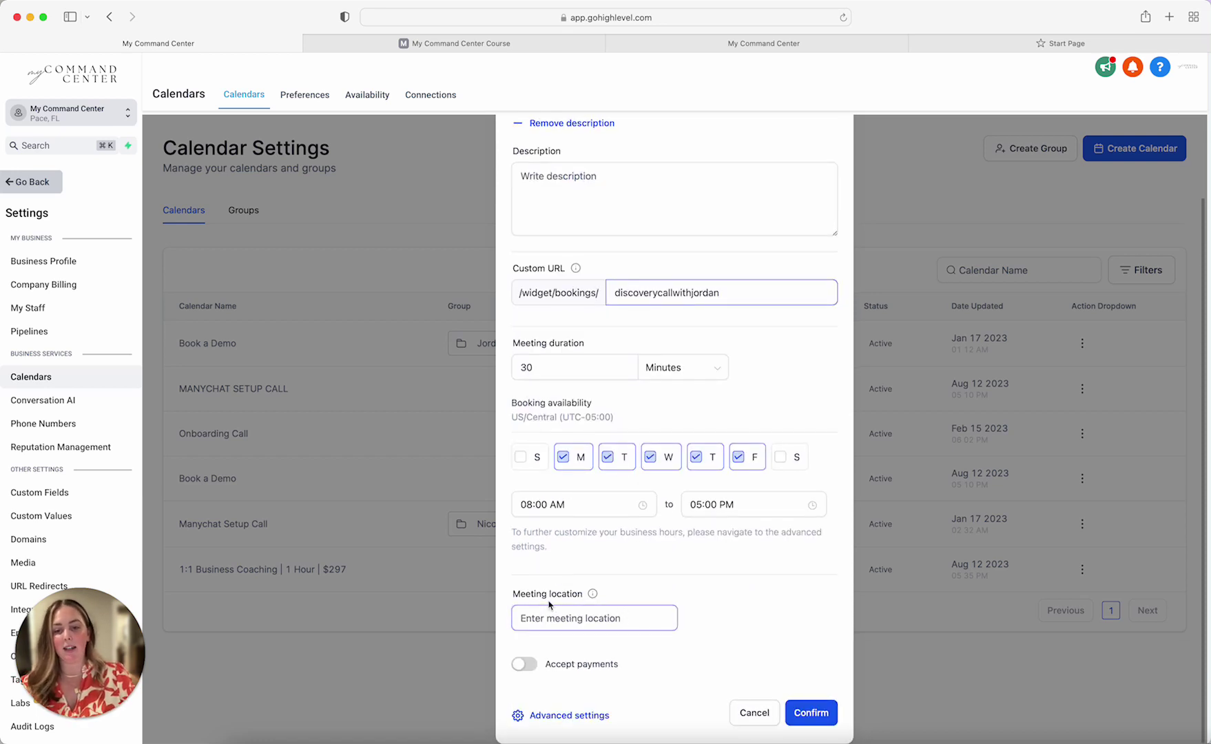
pyautogui.click(570, 618)
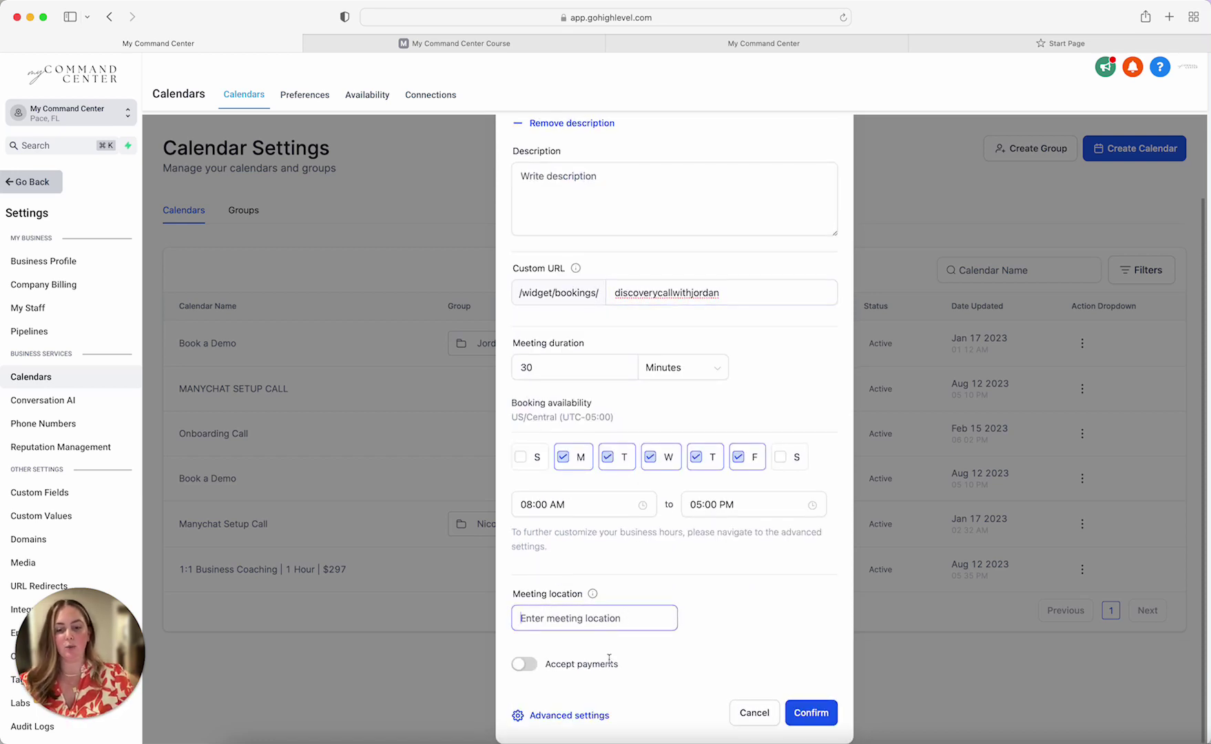
pyautogui.write('ZZ')
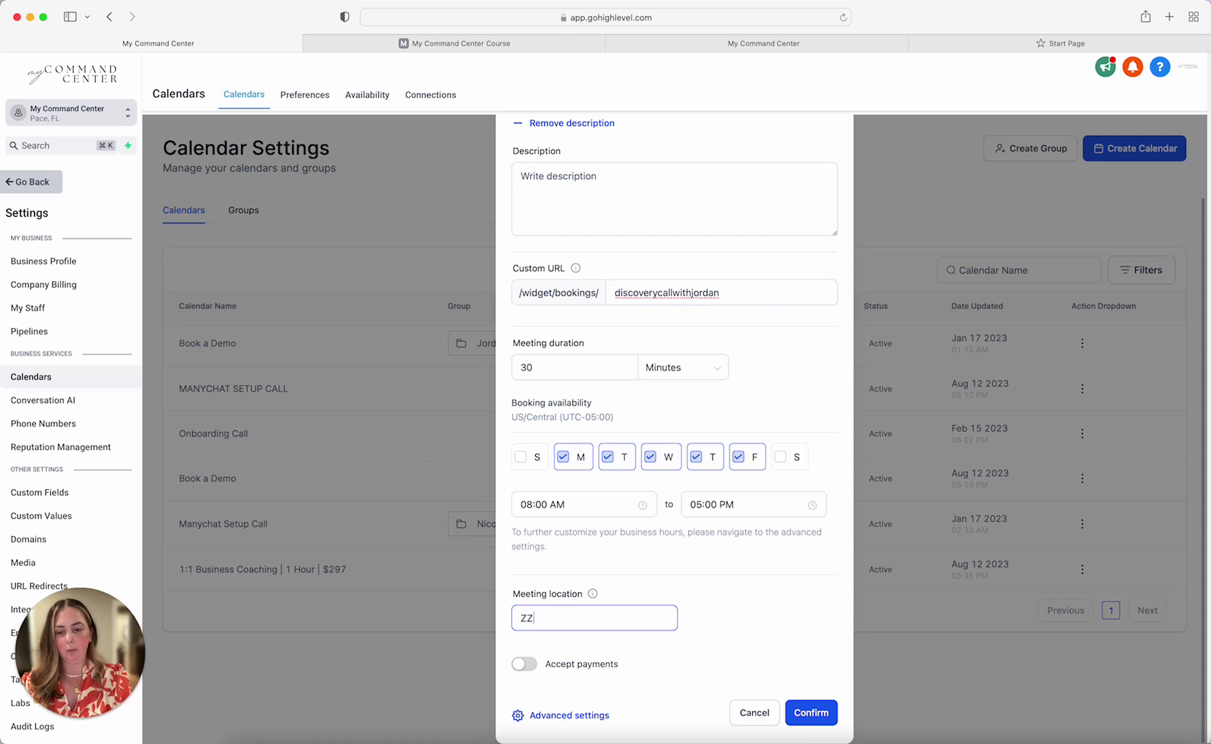
pyautogui.press('BackSpace')
pyautogui.write('oom')
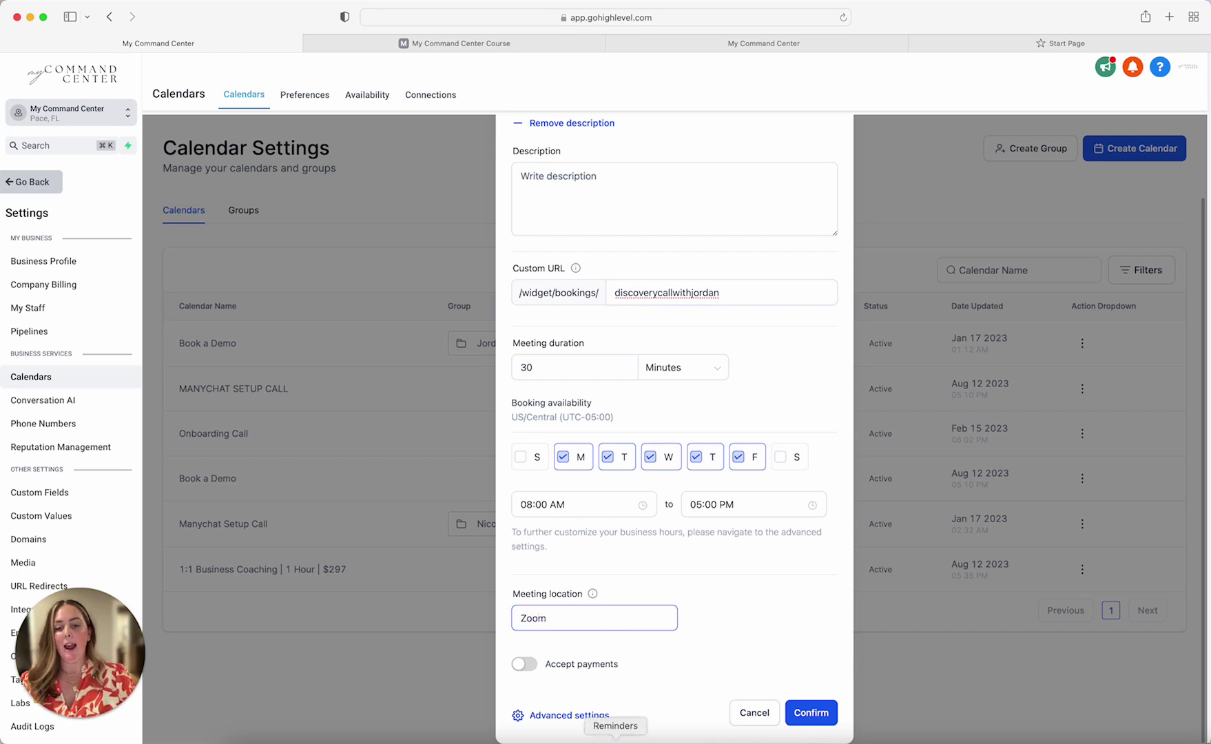
pyautogui.click(527, 666)
pyautogui.scroll(-5, 638, 635)
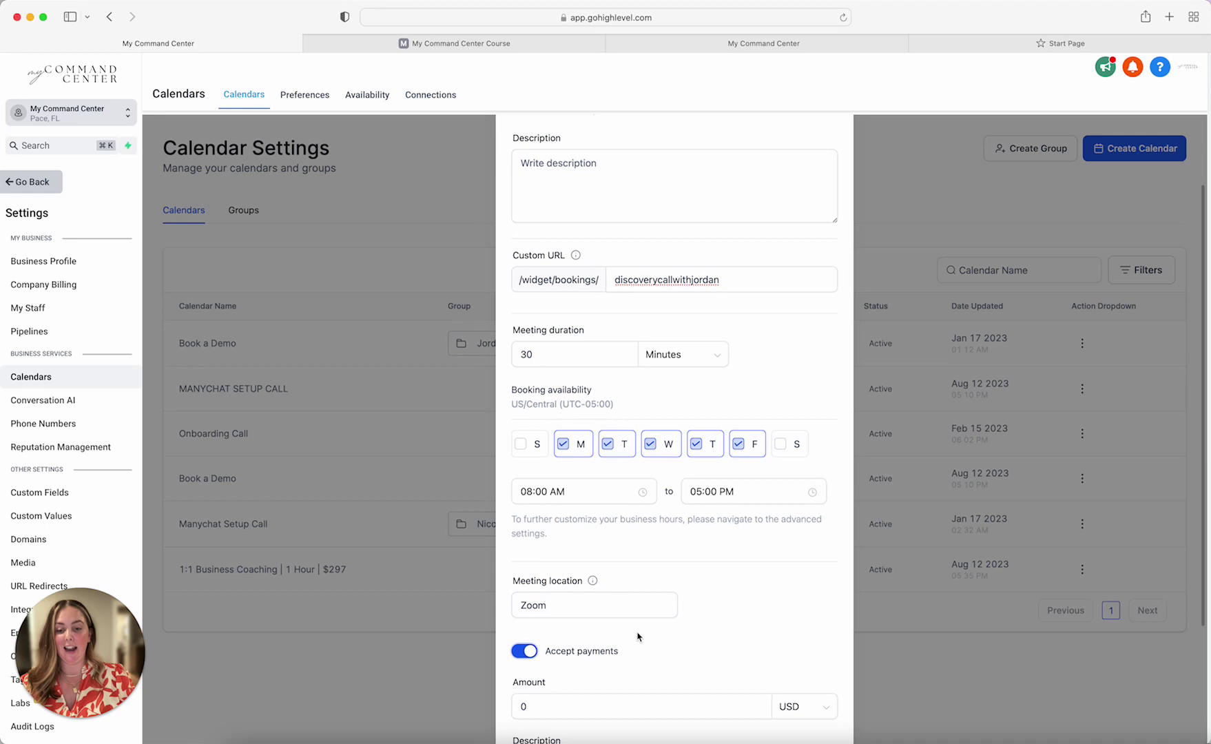
pyautogui.moveTo(586, 551); pyautogui.dragTo(491, 546)
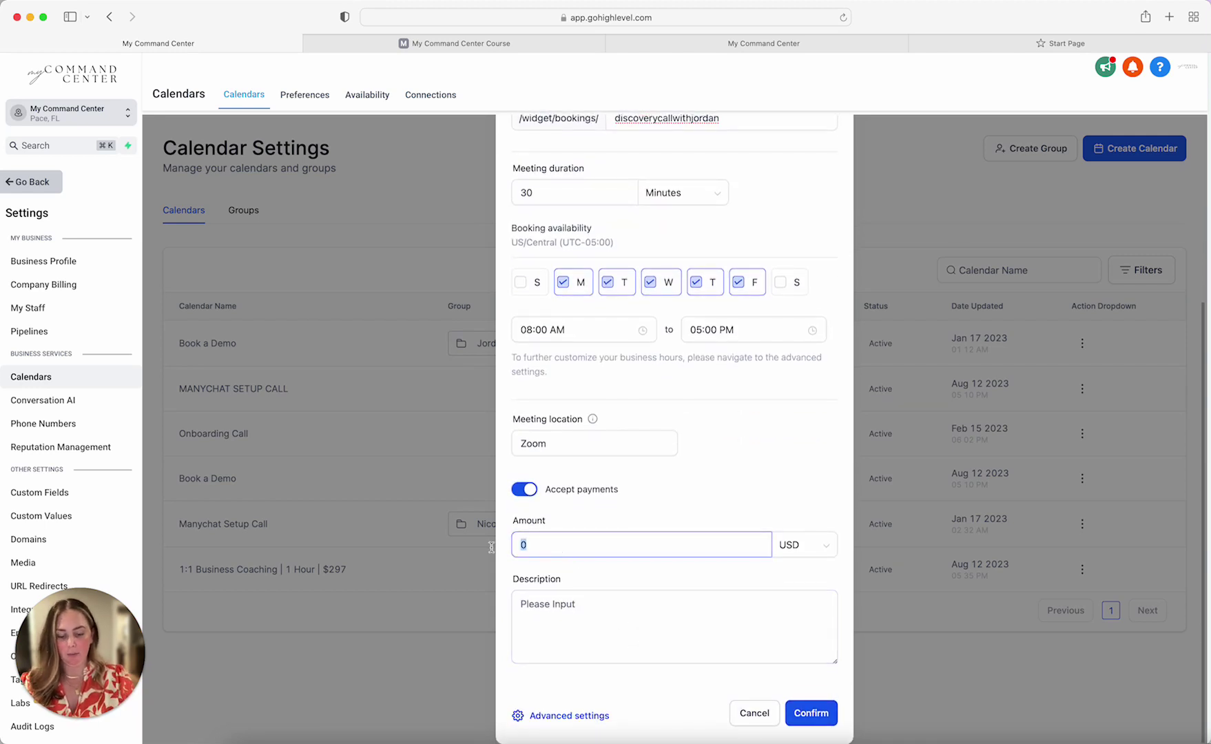
pyautogui.write('297')
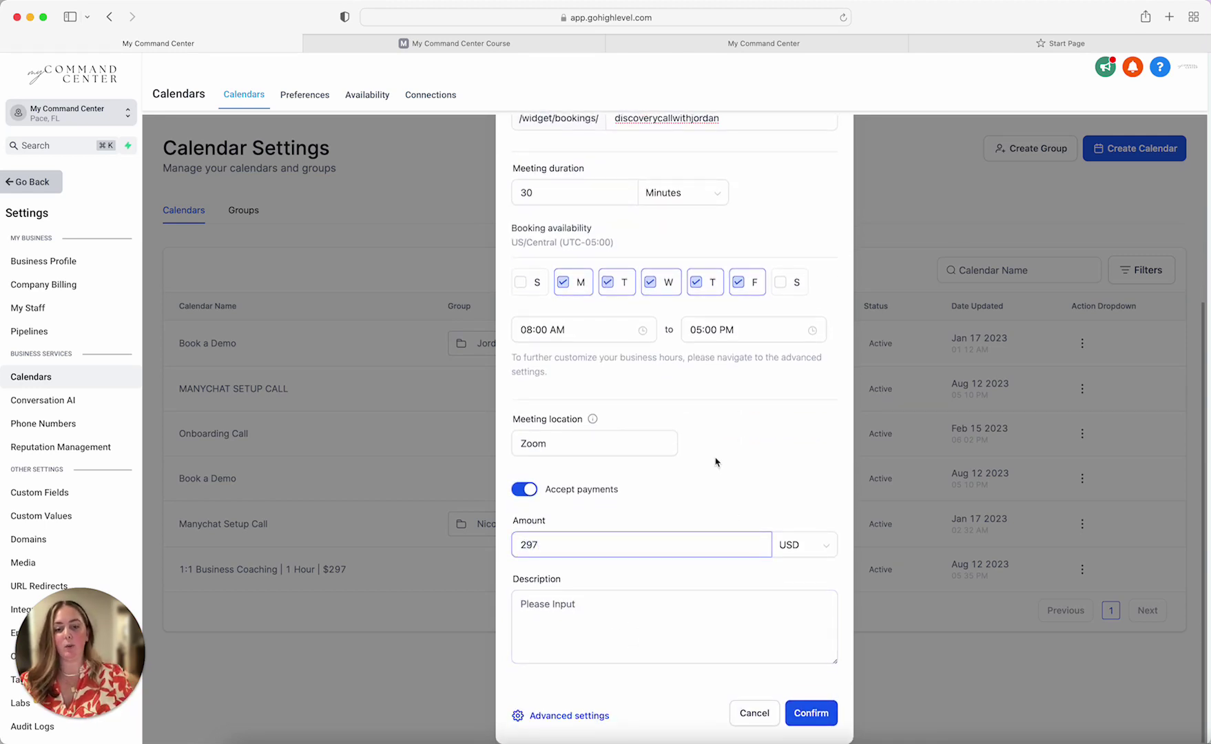
pyautogui.click(716, 462)
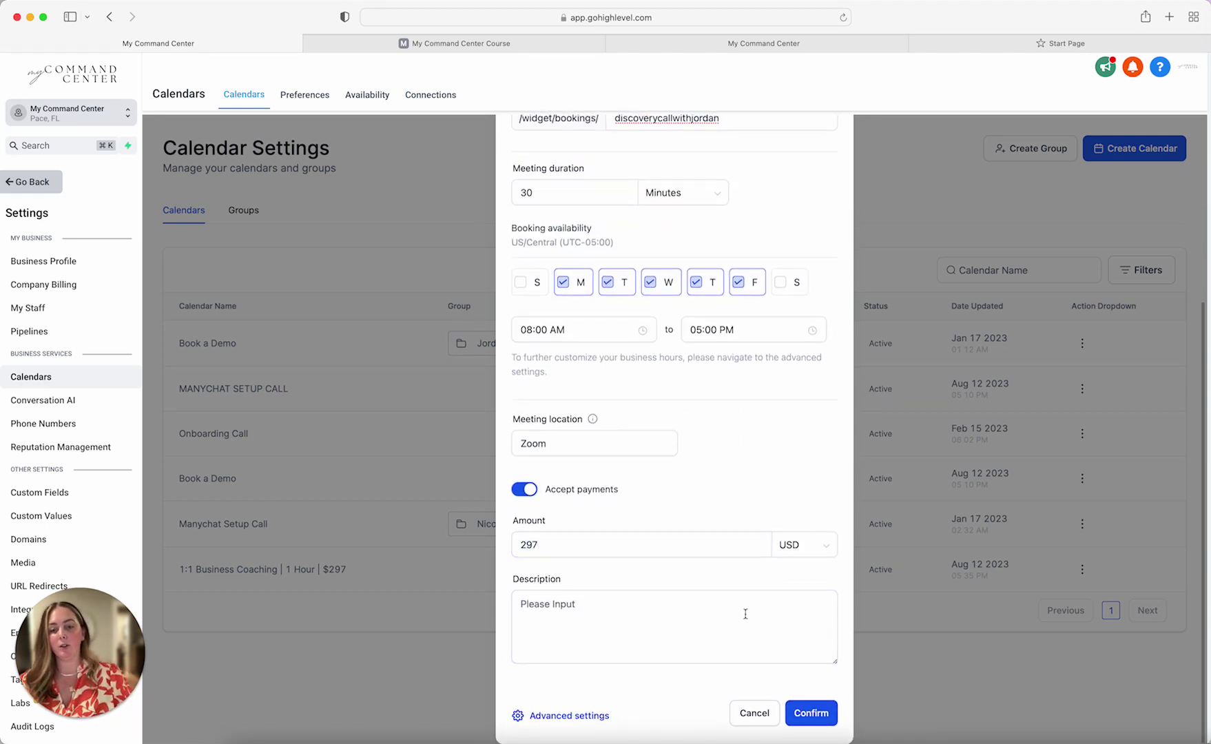
# Step: Create the calendar and check its Availability: 30-minute meeting interval and minimum scheduling notice
pyautogui.click(801, 703)
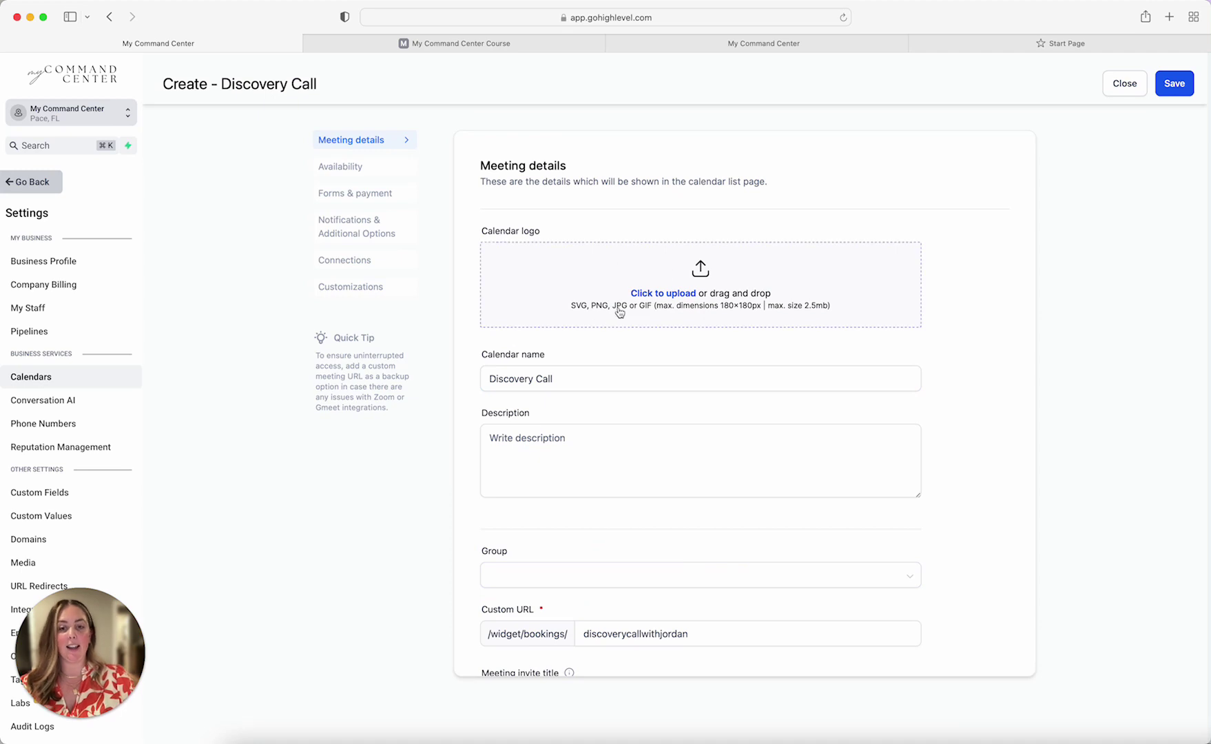
pyautogui.scroll(-5, 551, 460)
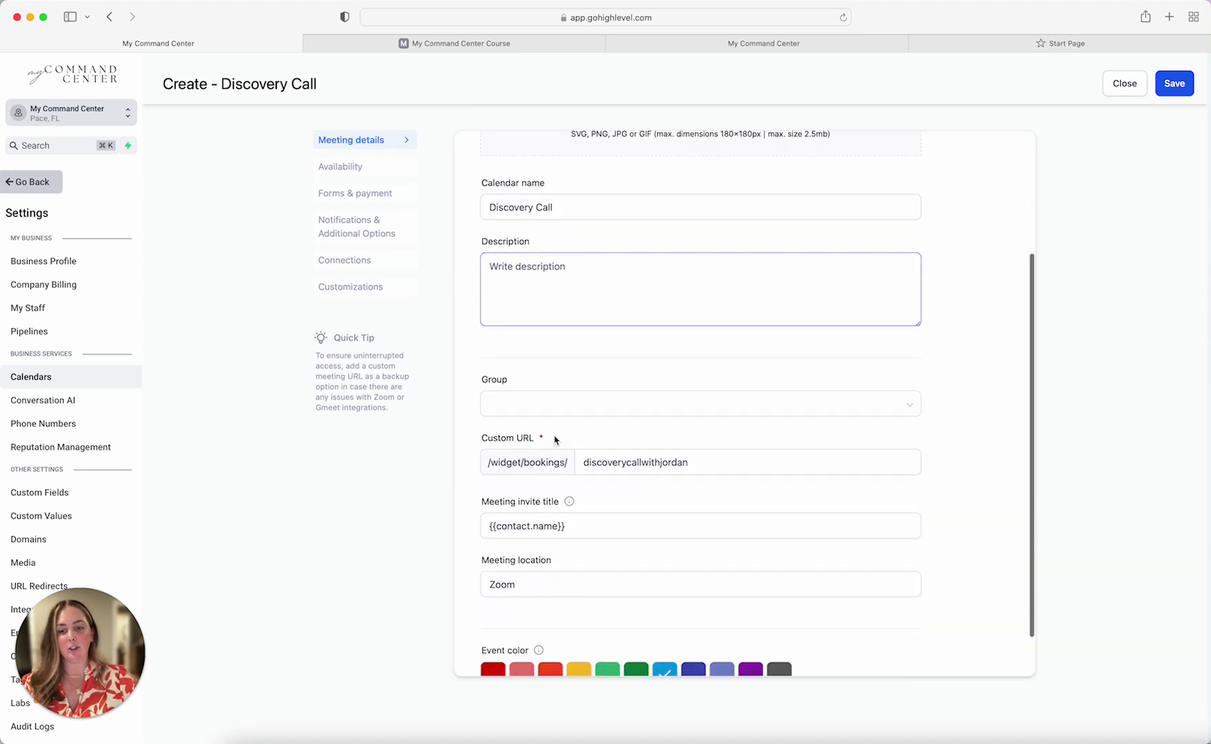
pyautogui.scroll(-2, 555, 439)
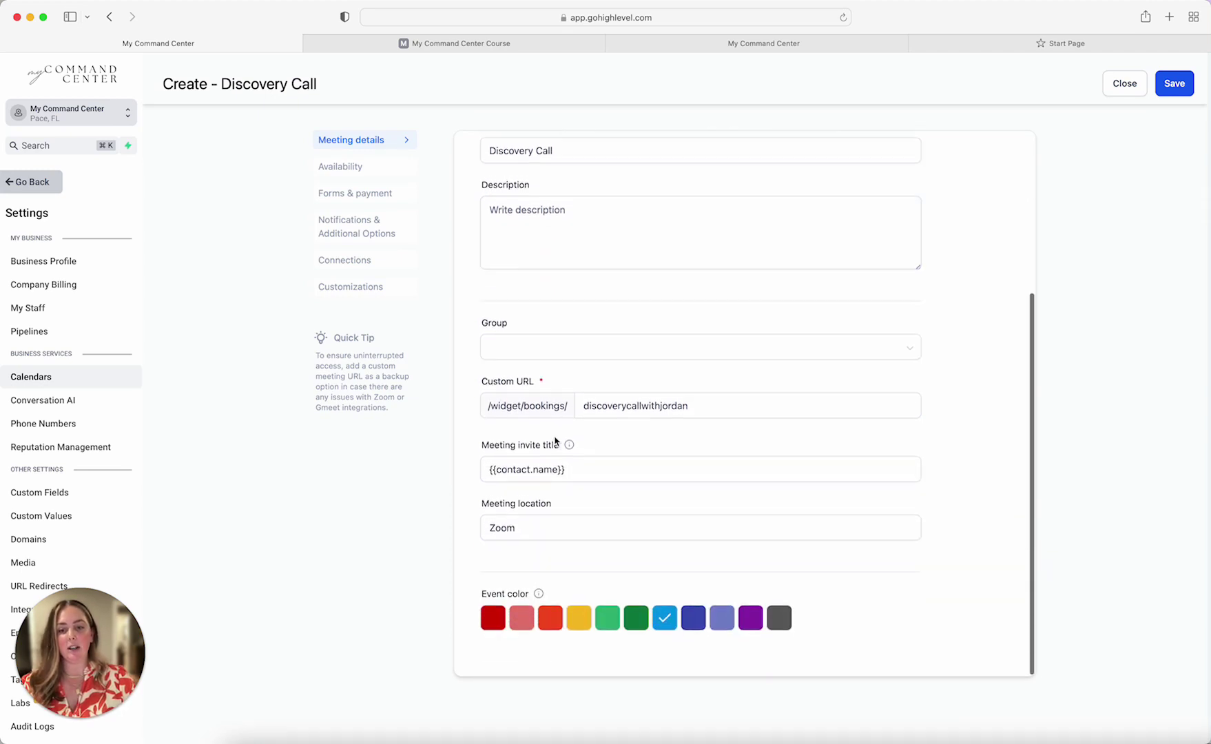
pyautogui.click(348, 166)
pyautogui.scroll(7, 631, 286)
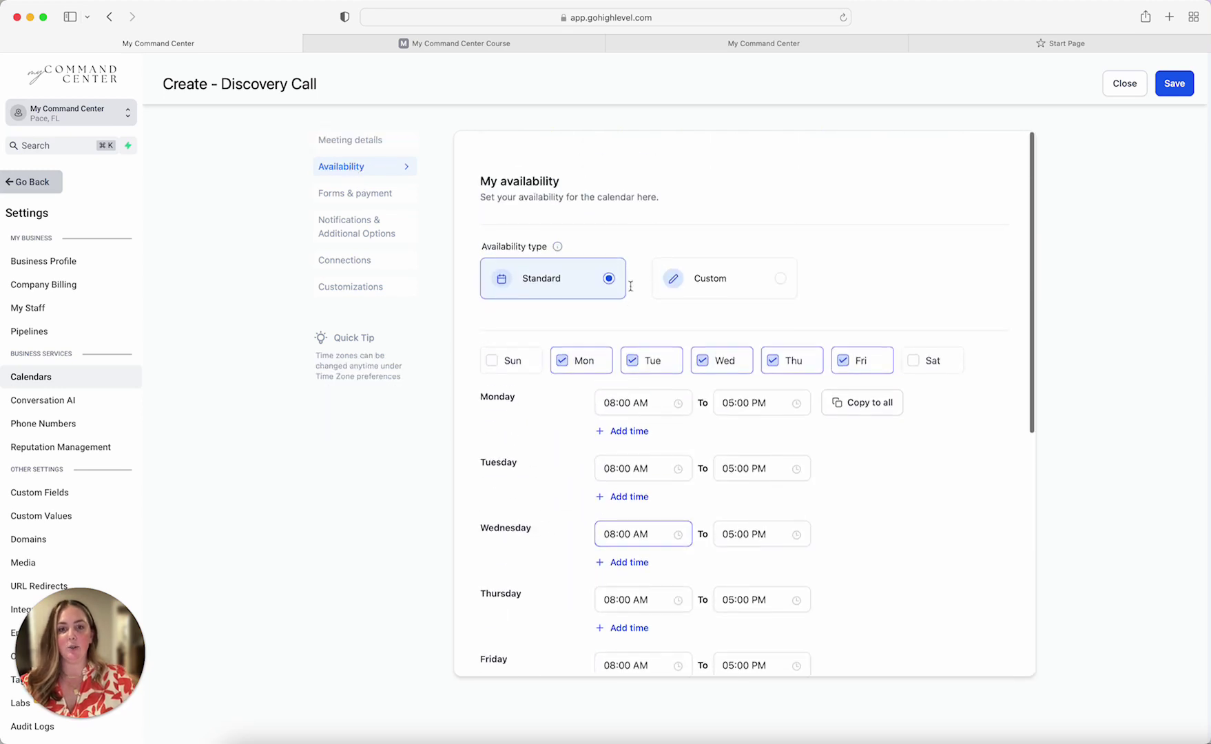
pyautogui.scroll(-5, 630, 445)
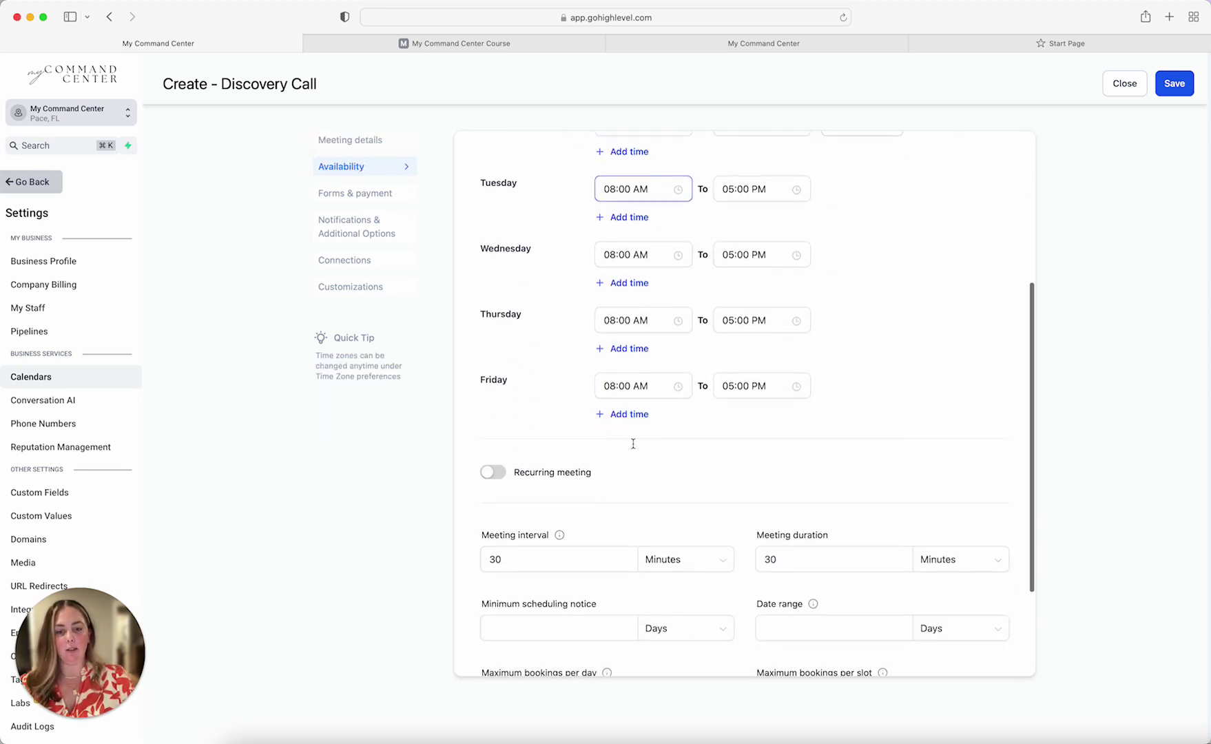
pyautogui.scroll(-2, 633, 444)
pyautogui.click(518, 455)
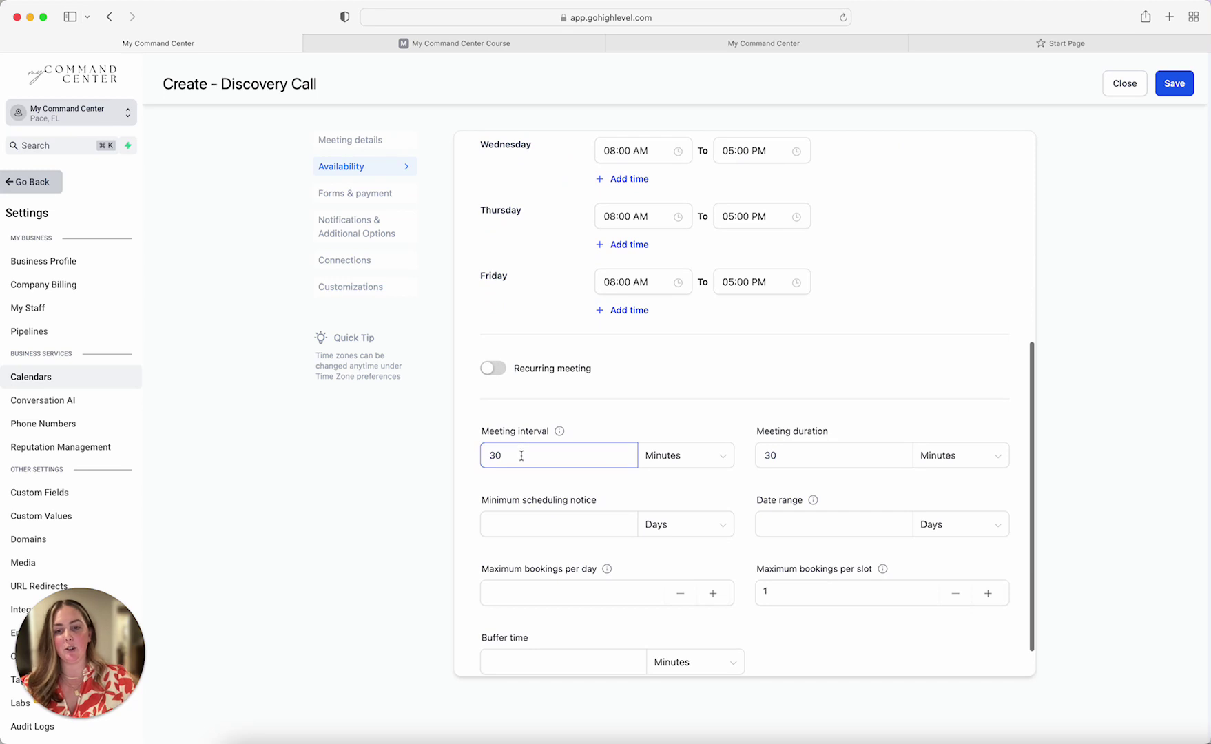
pyautogui.scroll(-1, 519, 455)
pyautogui.click(534, 485)
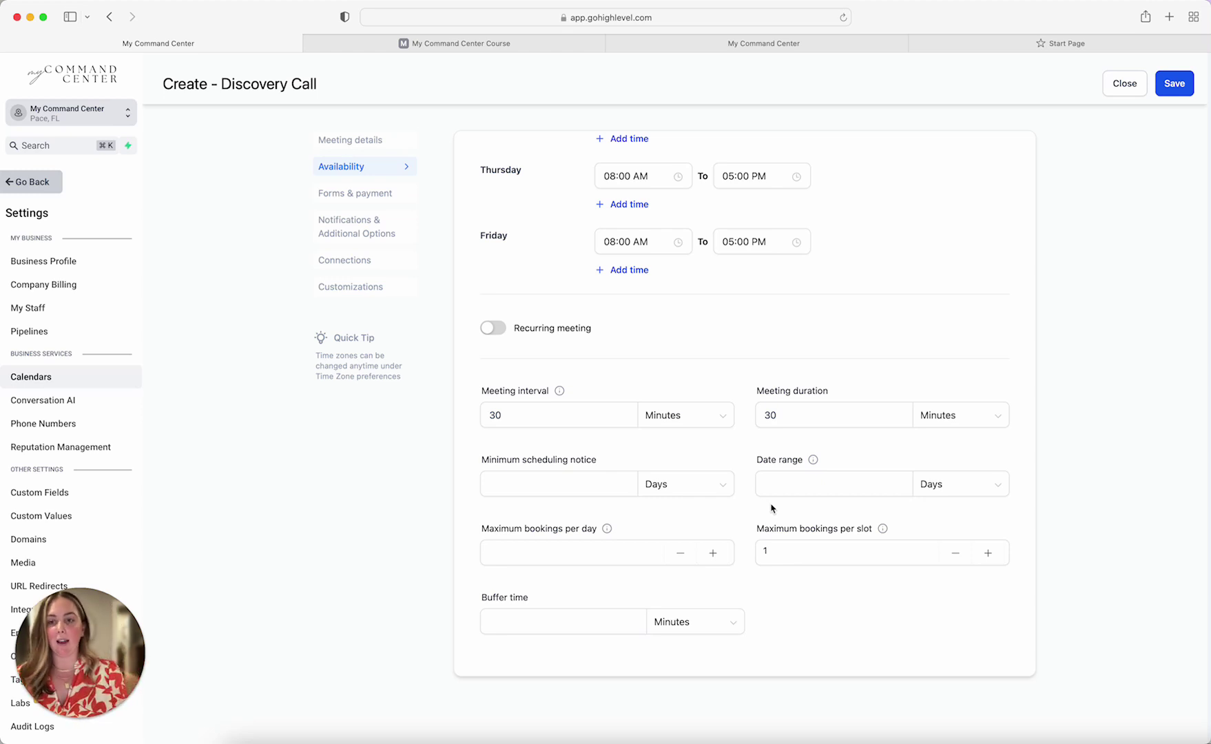
# Step: Review Forms & payment: default form, auto-confirm on, and payments at 297 USD
pyautogui.click(381, 194)
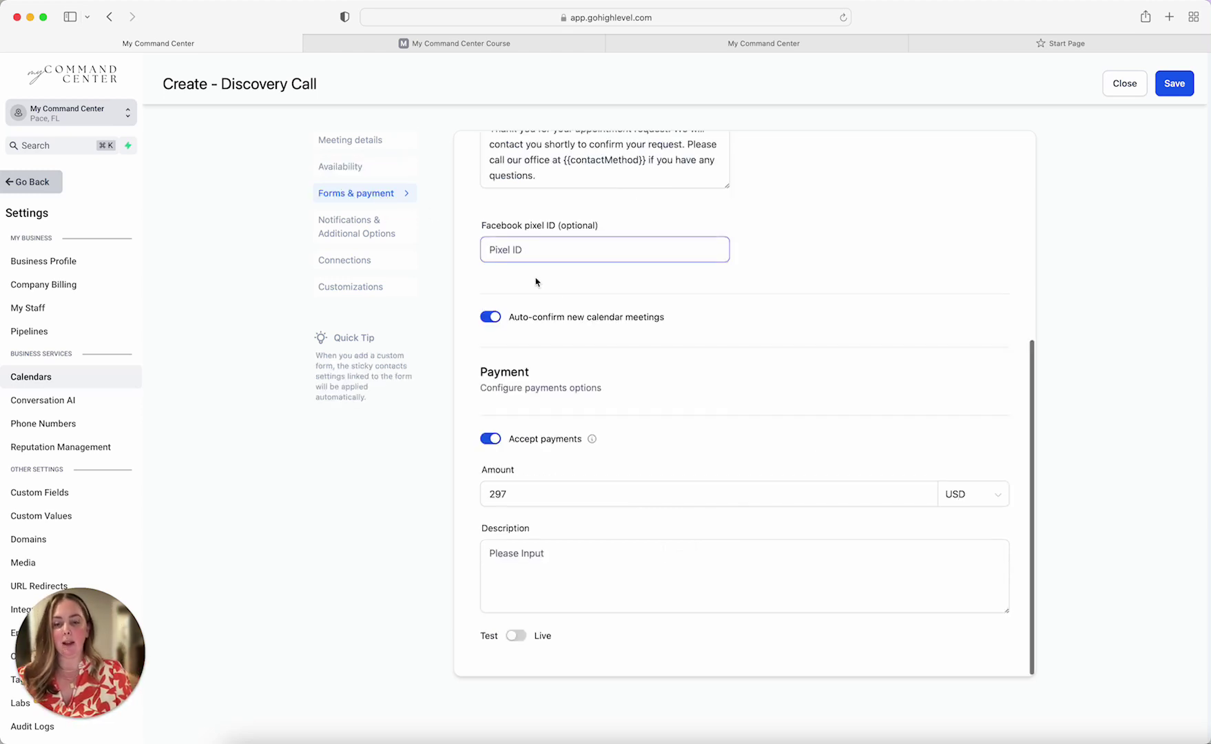
pyautogui.scroll(5, 536, 282)
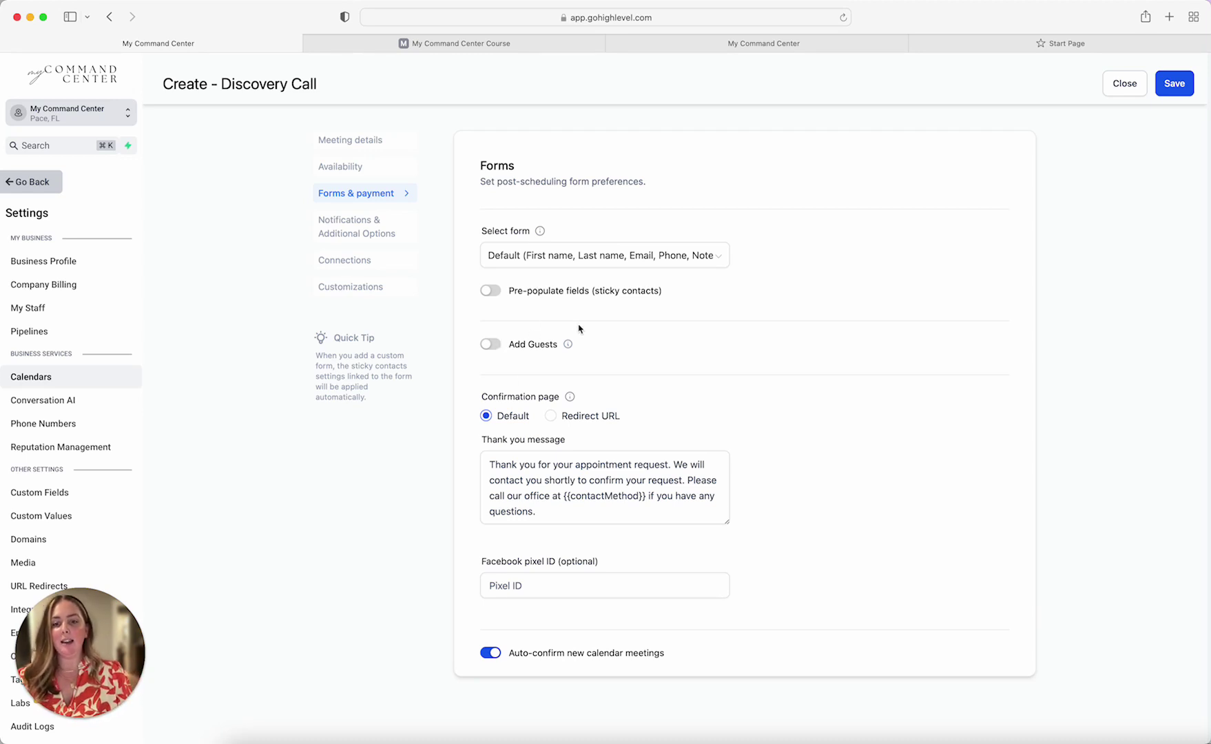
pyautogui.scroll(-5, 577, 330)
pyautogui.scroll(-5, 577, 334)
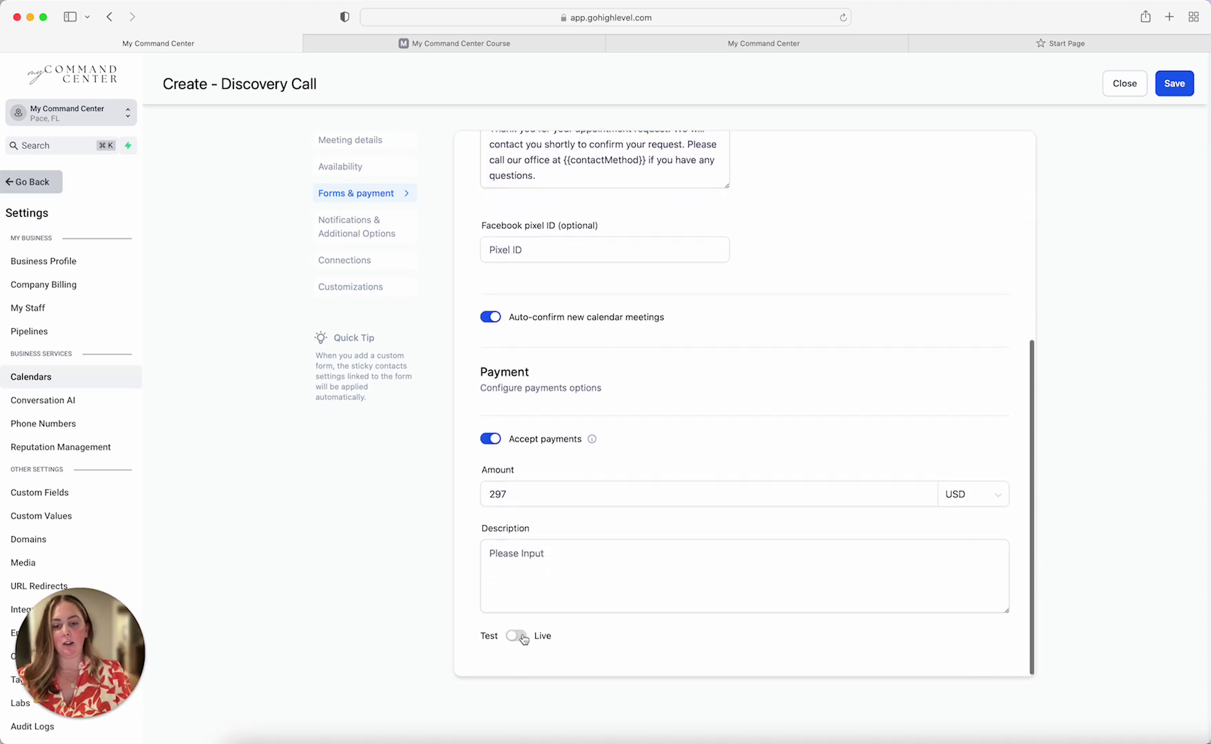
# Step: Keep Acknowledgement email, allow Google Calendar invitations to attendees, and list calendars for External Calendar Sync
pyautogui.click(366, 227)
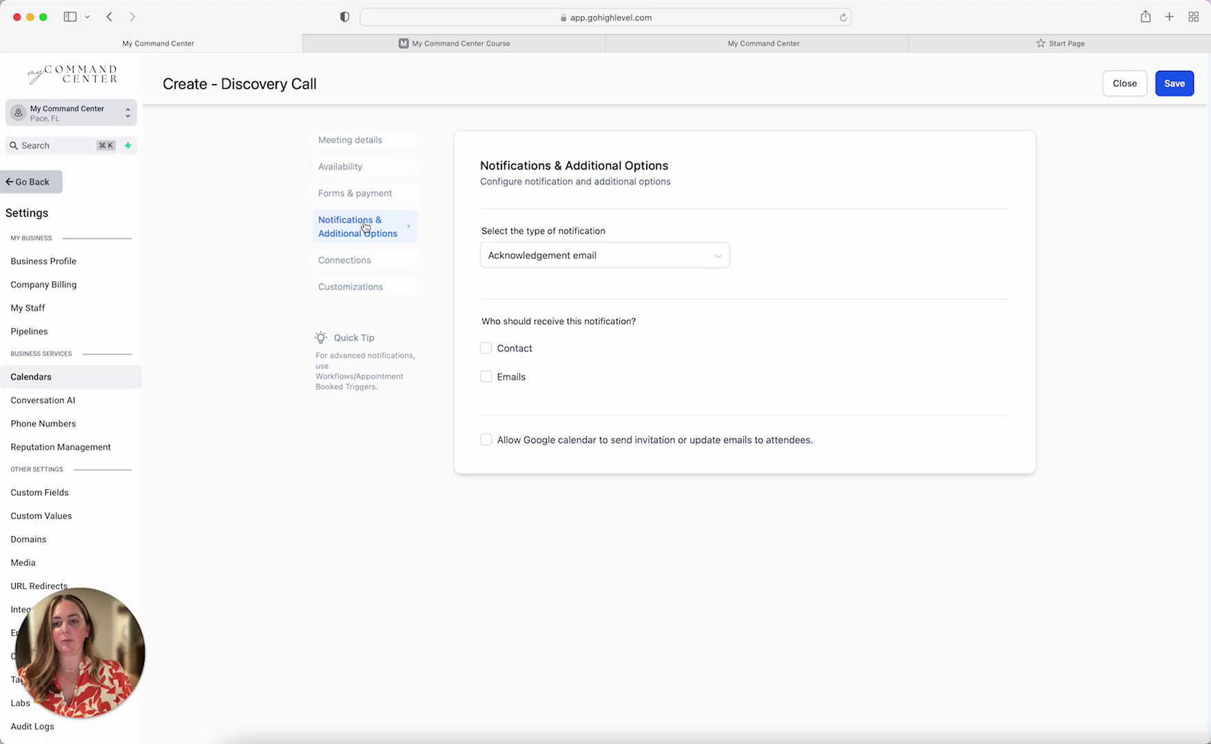
pyautogui.click(564, 261)
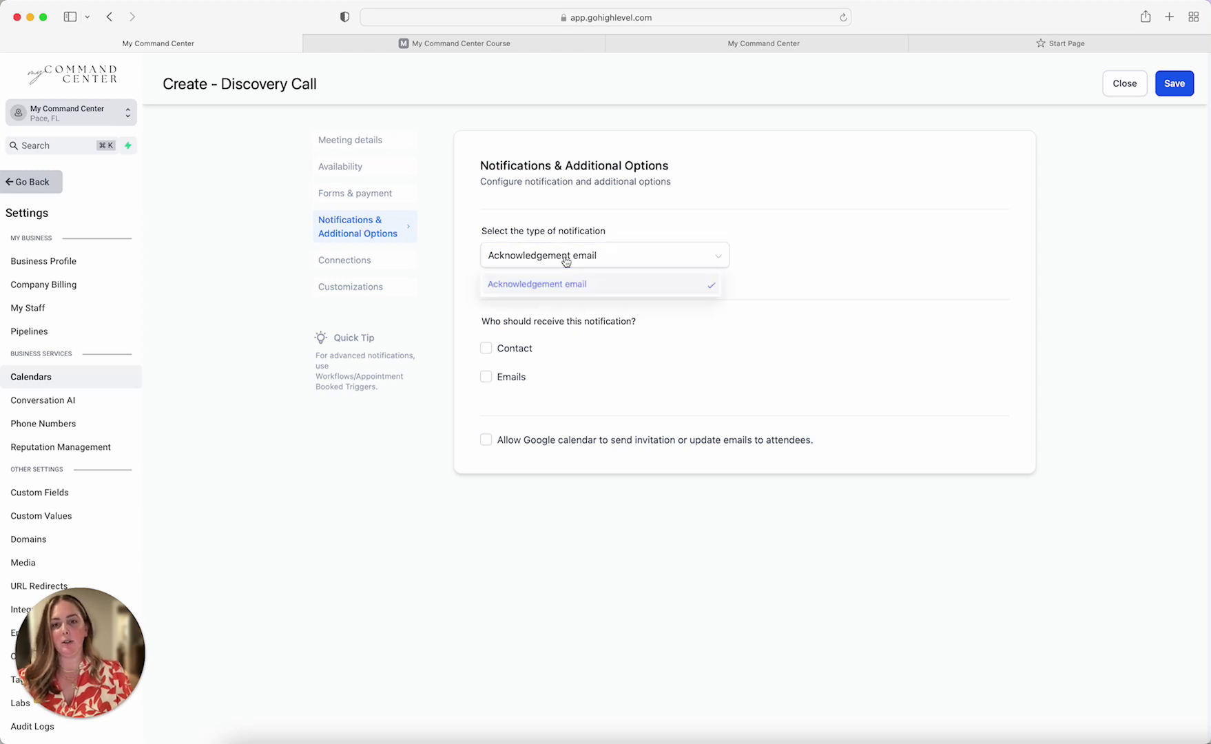
pyautogui.click(566, 281)
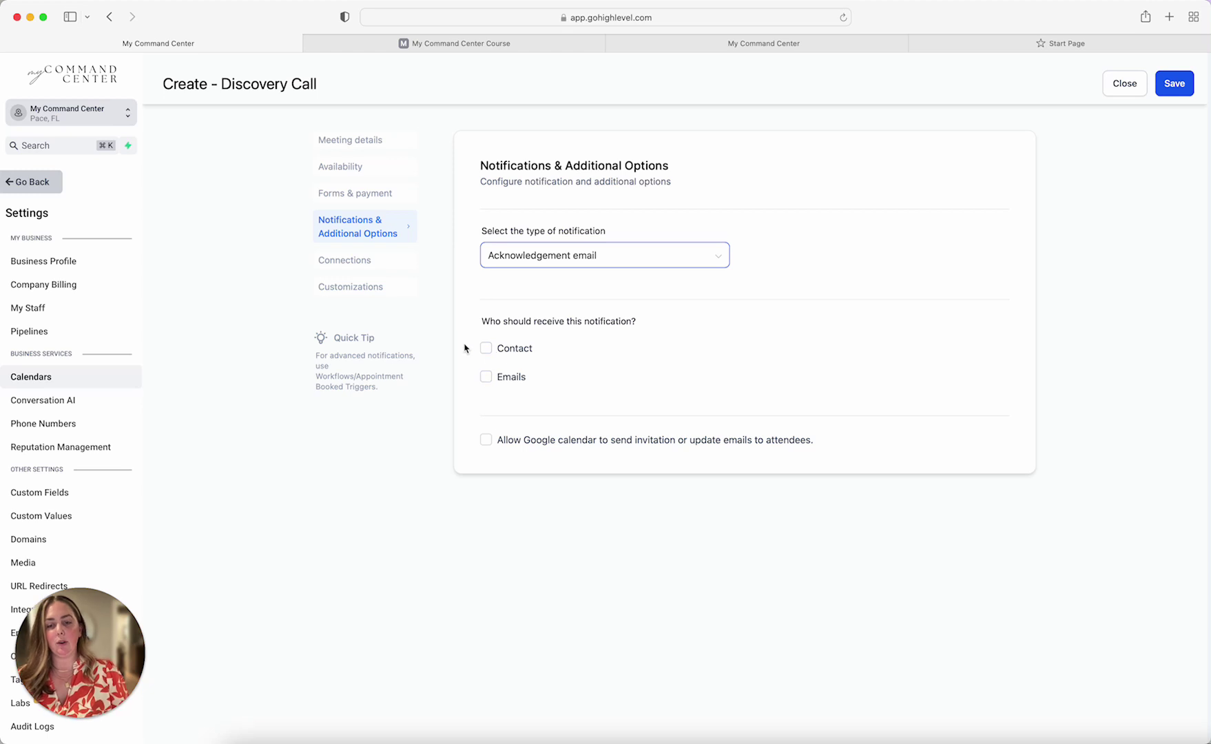
pyautogui.click(486, 441)
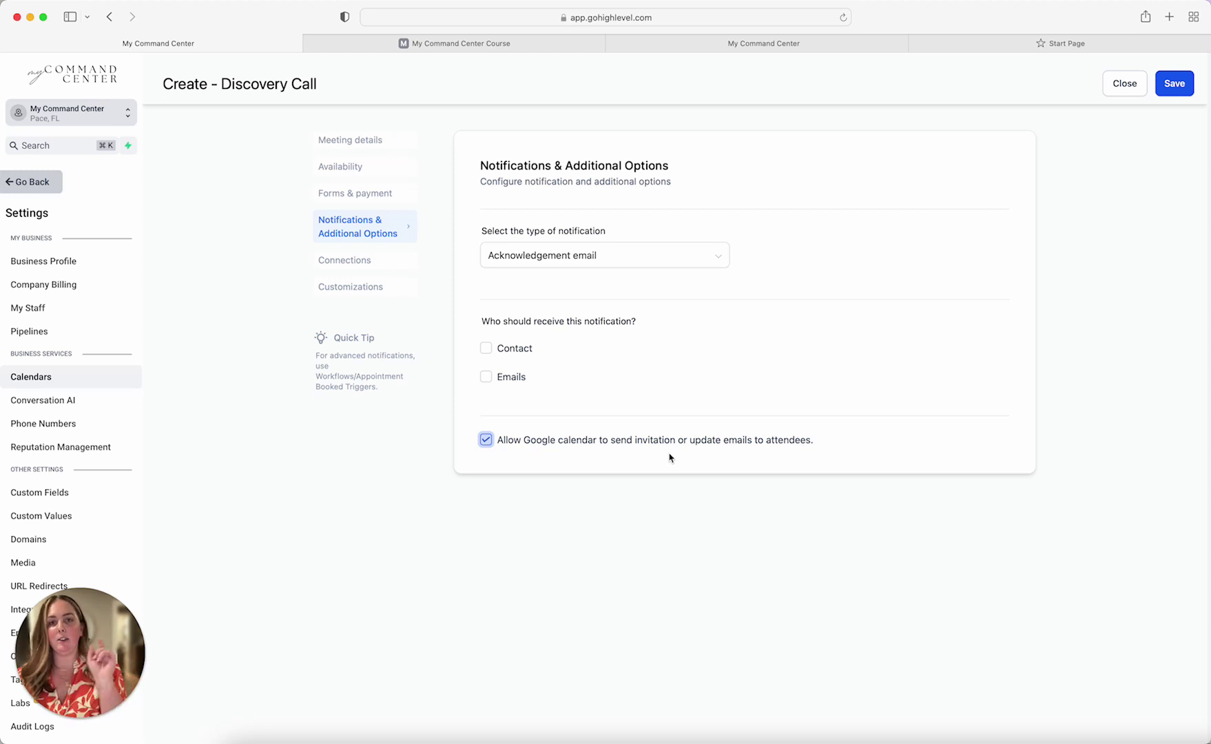
pyautogui.click(372, 261)
pyautogui.click(574, 262)
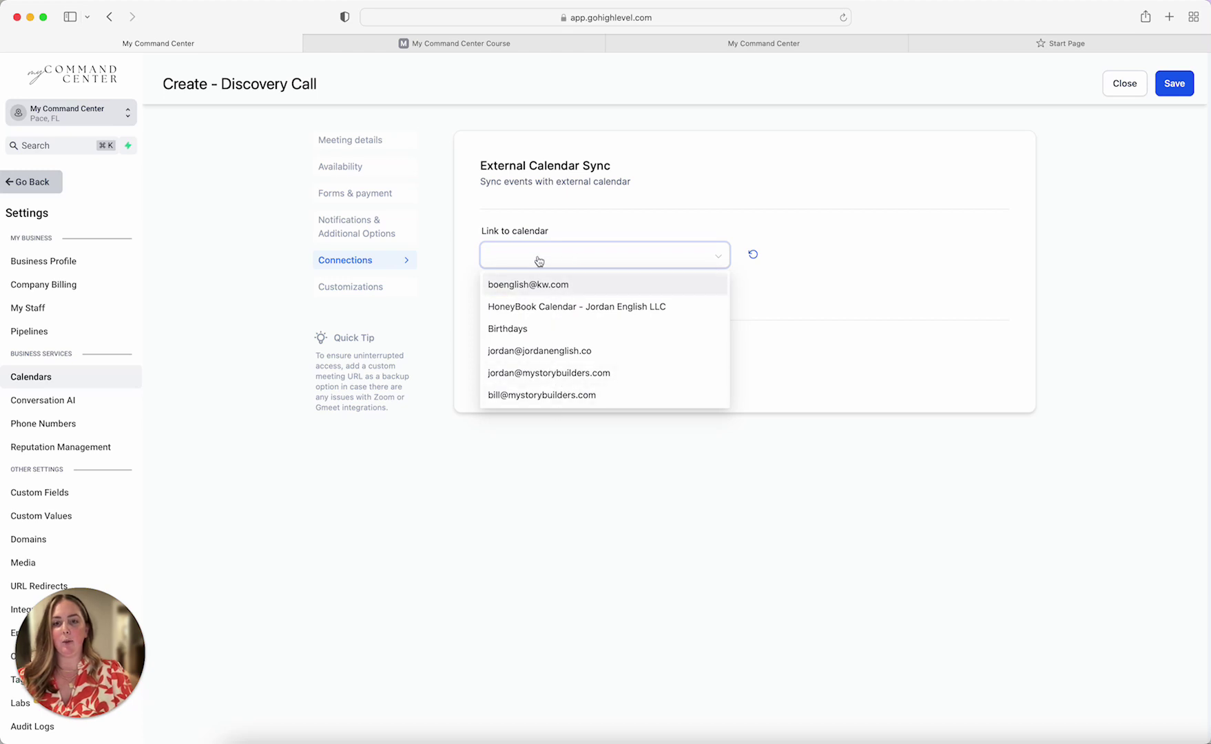
# Step: Dismiss the Link to calendar list without linking, then show the Customizations section
pyautogui.click(708, 240)
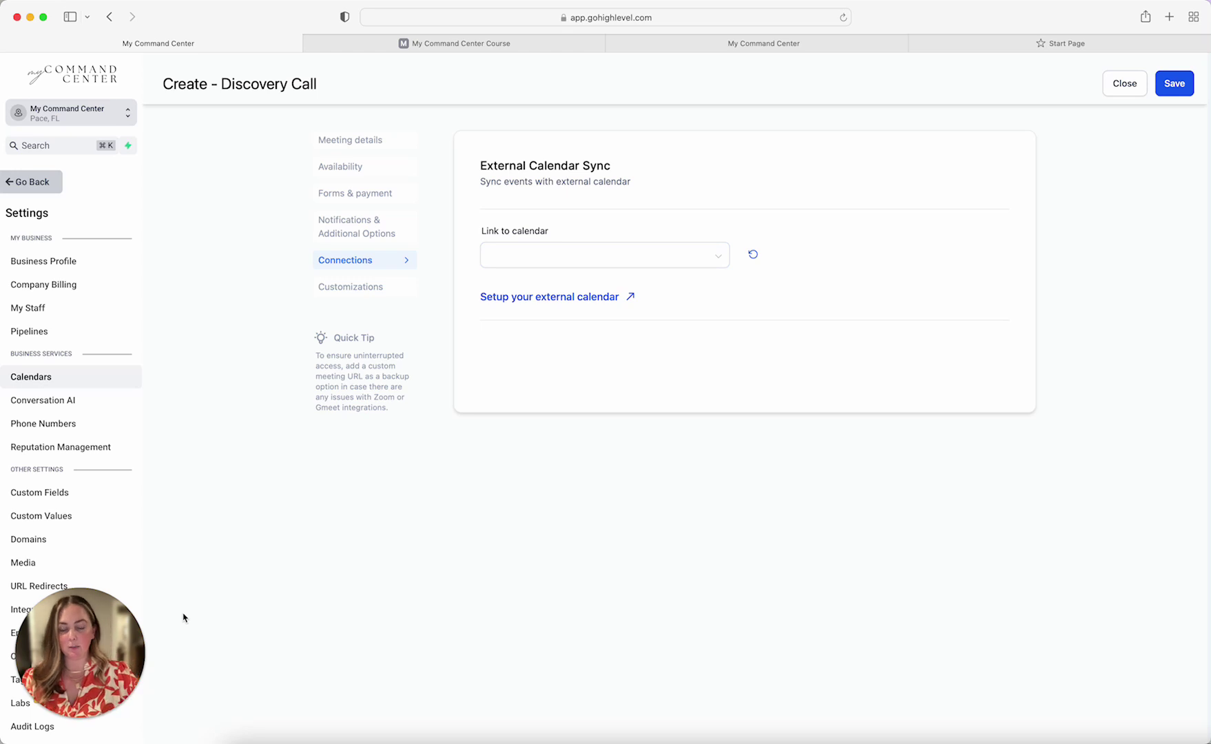
pyautogui.click(361, 293)
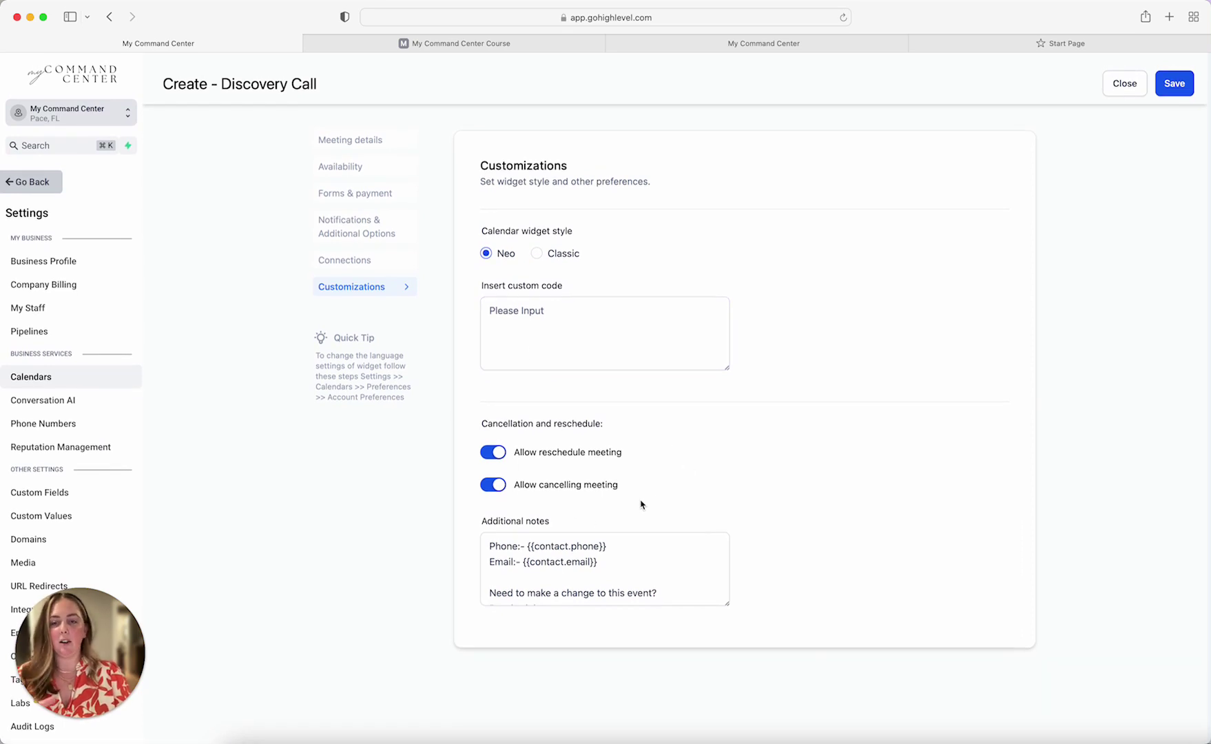
# Step: Open the 1:1 Business Coaching Booking Page funnel's booking page in the page builder
pyautogui.click(40, 188)
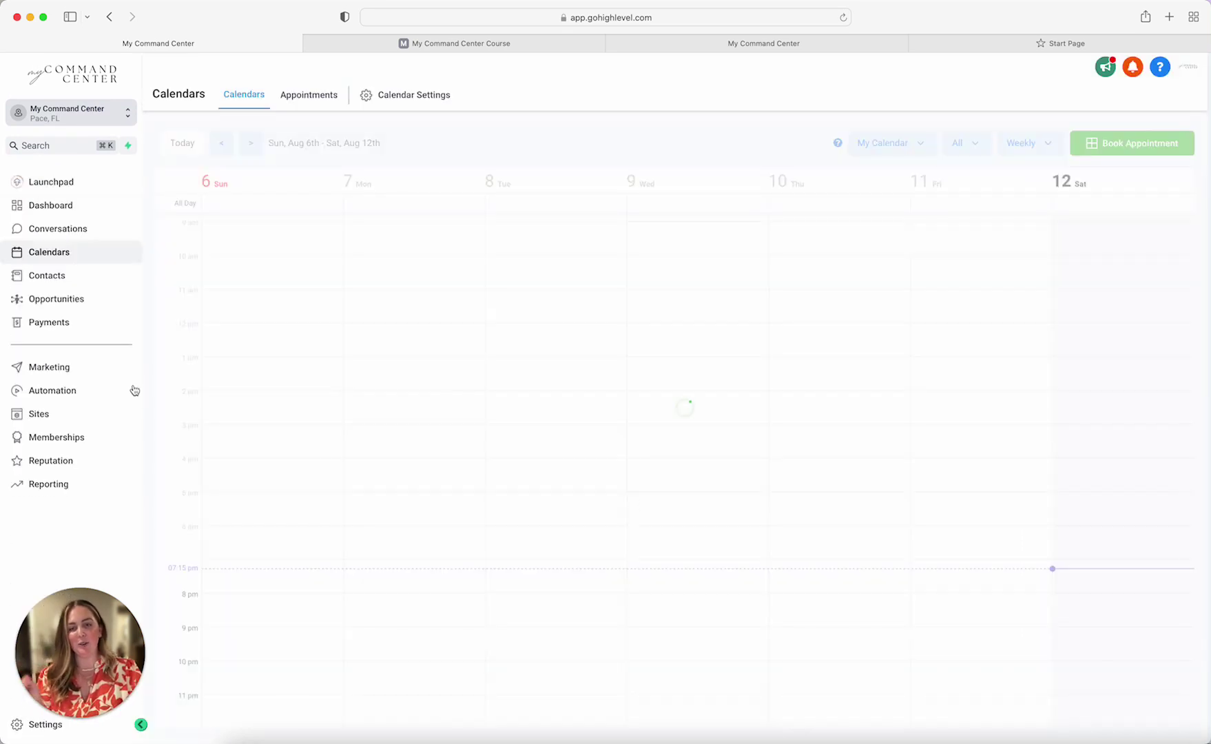
pyautogui.click(60, 416)
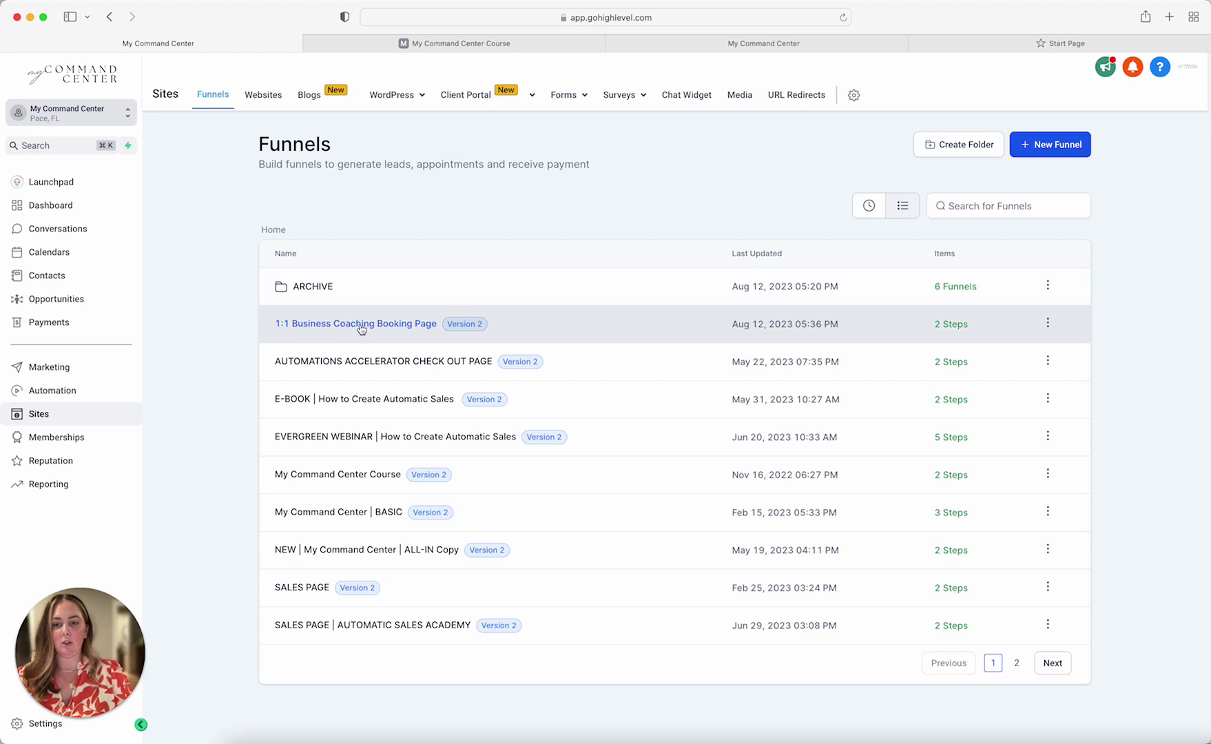
pyautogui.click(361, 329)
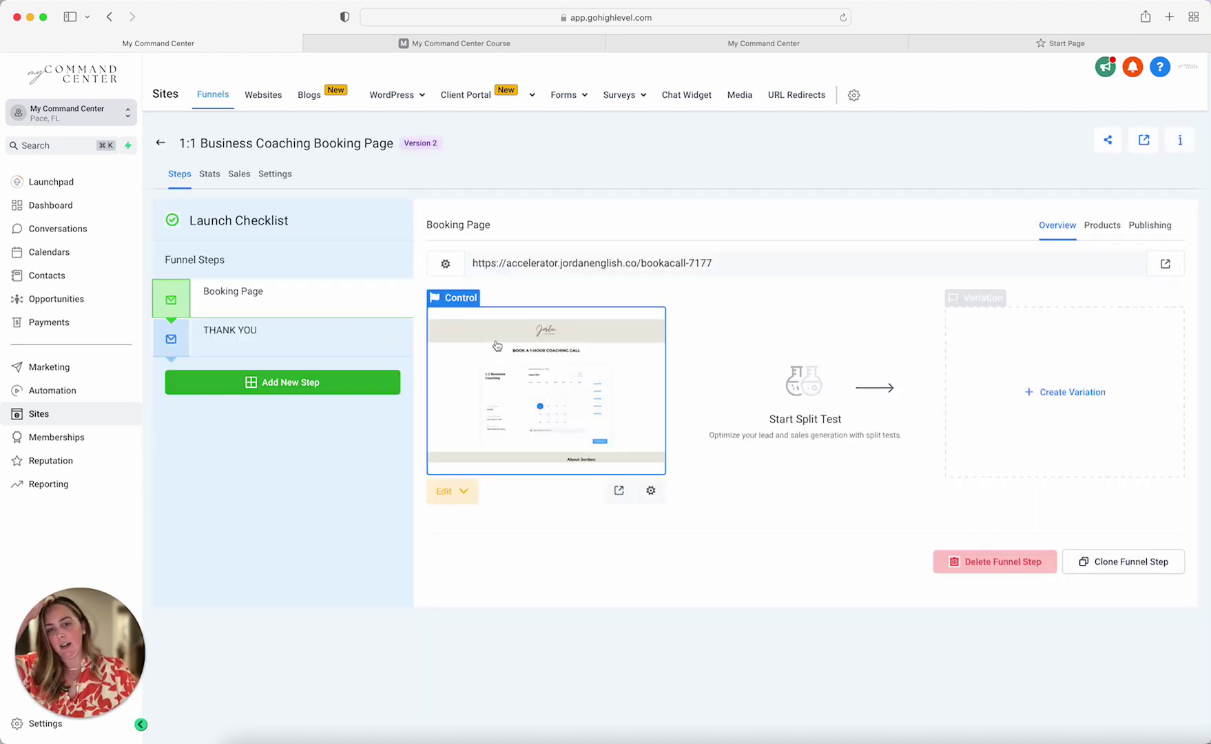
pyautogui.click(460, 497)
pyautogui.click(480, 530)
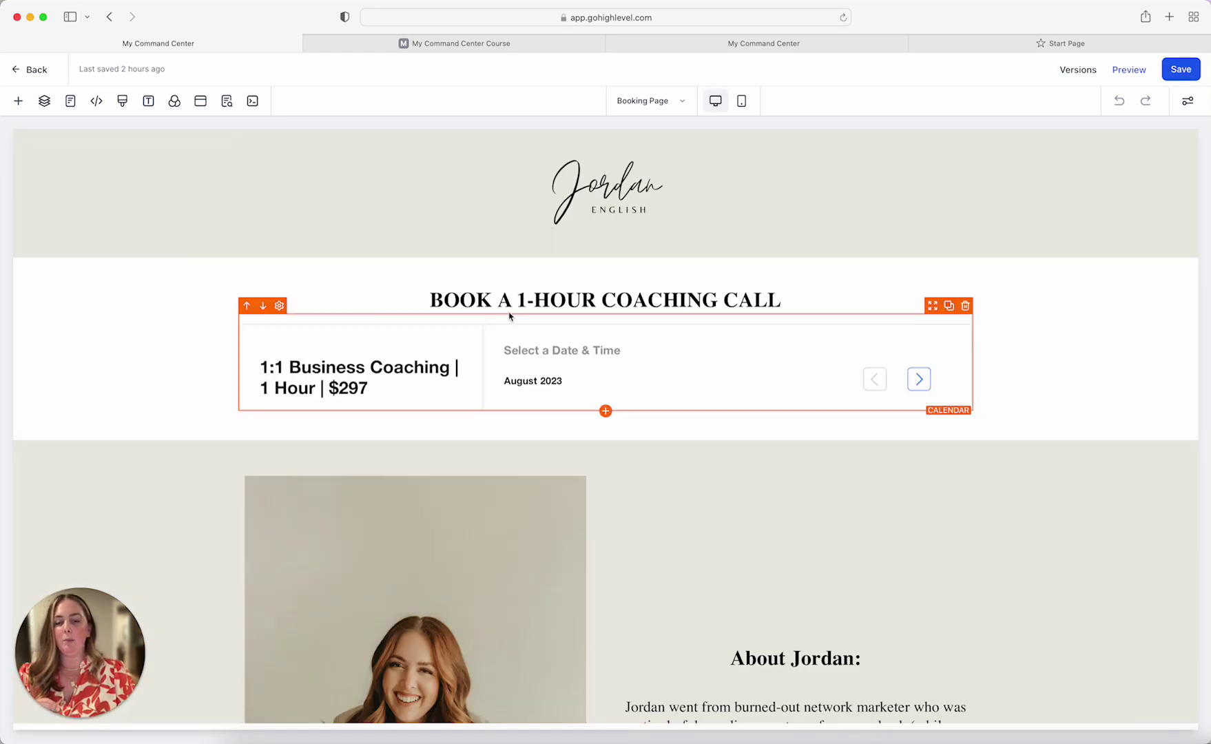
# Step: Scroll through the embedded calendar widget on the booking page, then return to the funnel steps
pyautogui.scroll(-3, 642, 406)
pyautogui.scroll(-2, 644, 427)
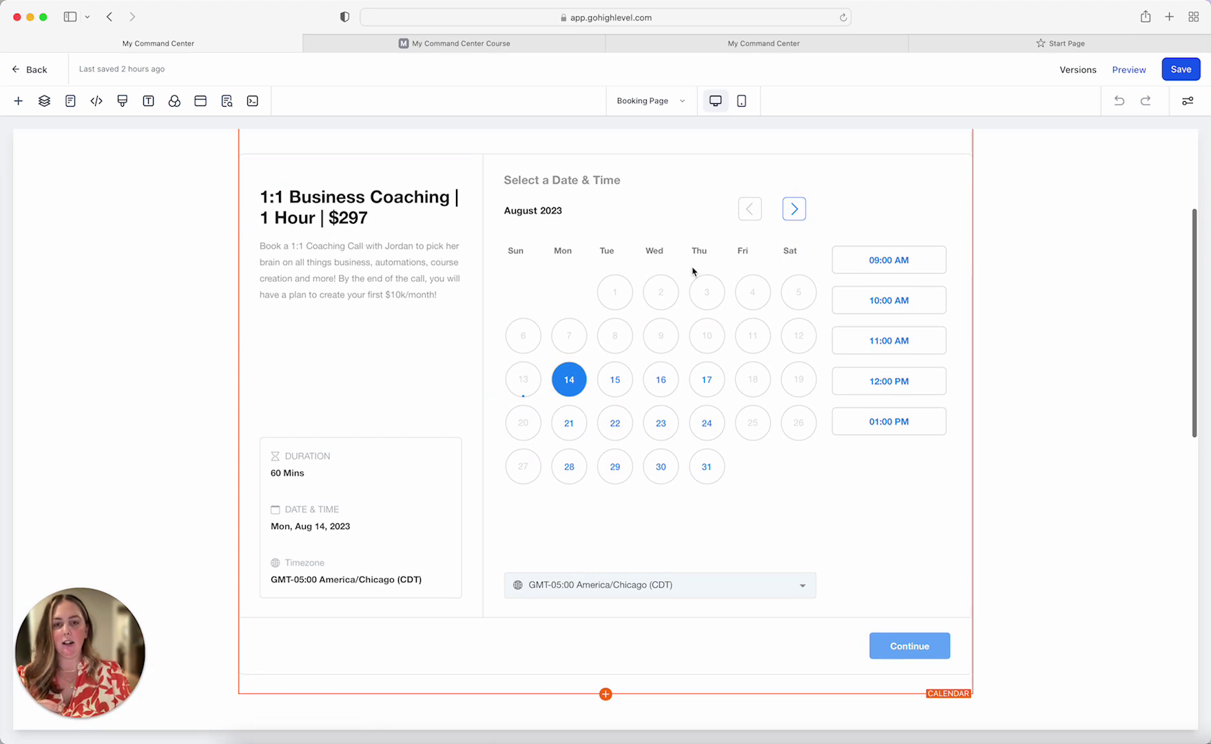
pyautogui.scroll(-1, 679, 527)
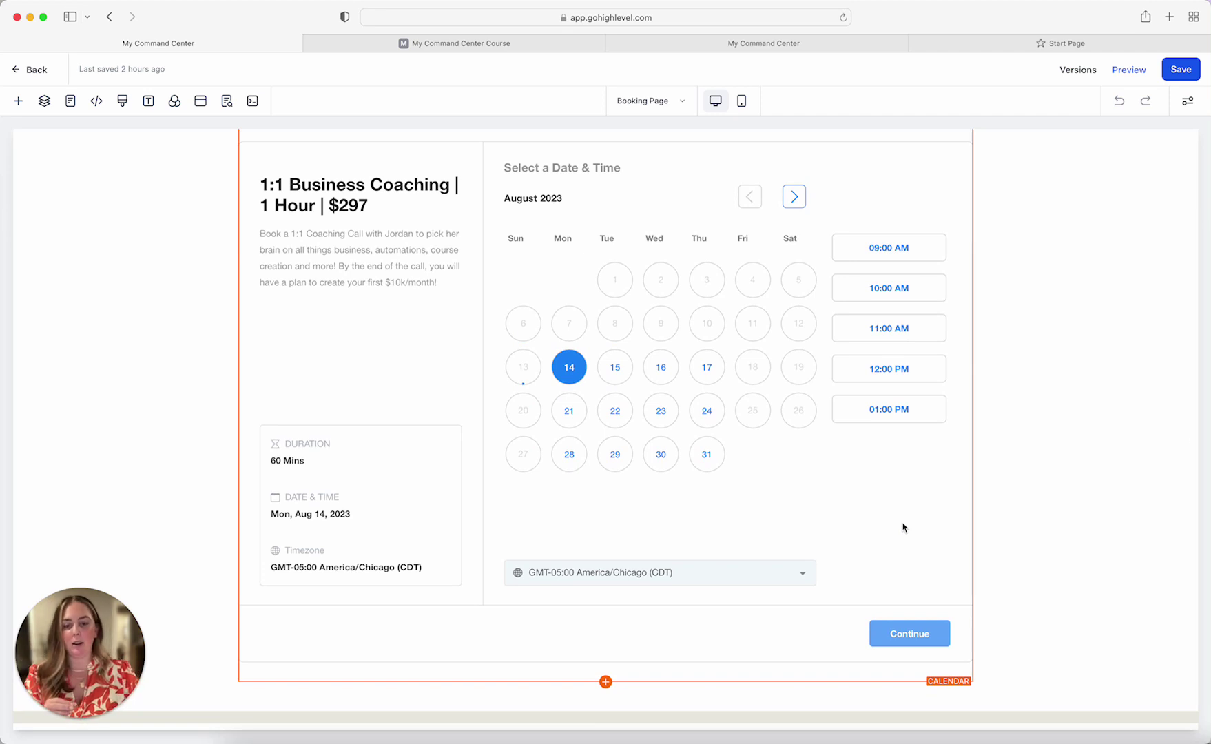
pyautogui.scroll(-10, 903, 528)
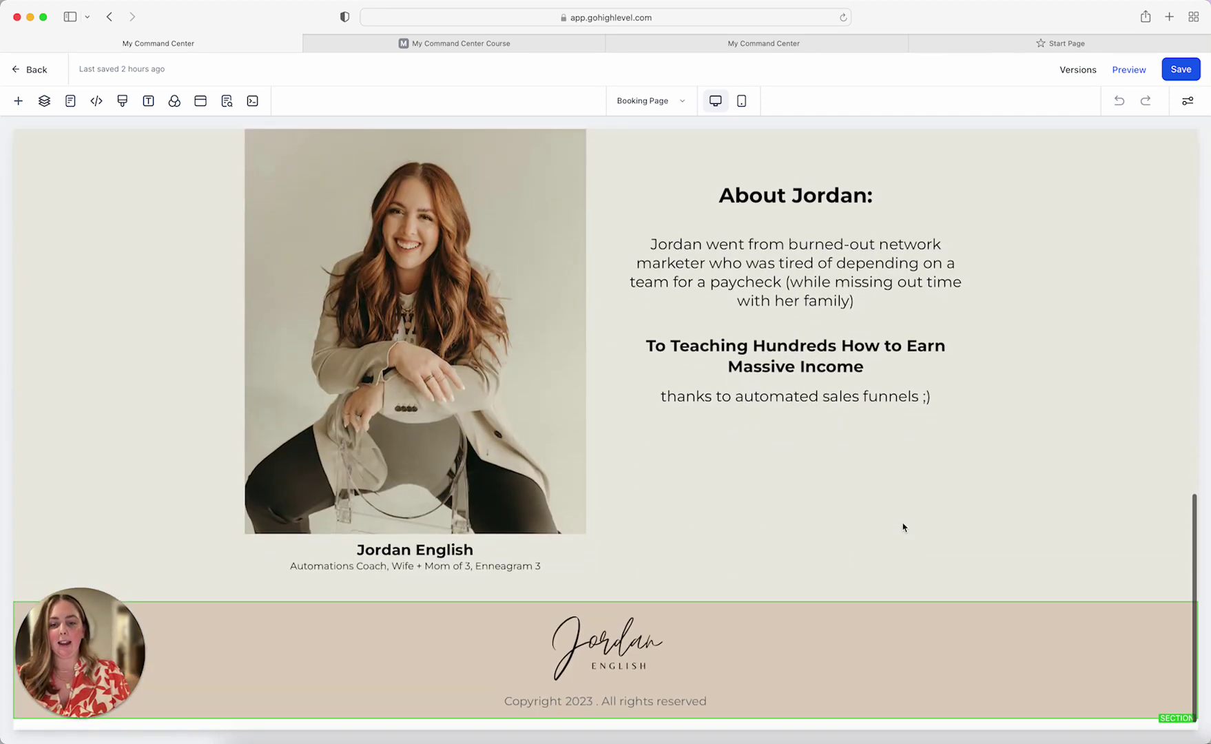
pyautogui.scroll(10, 903, 528)
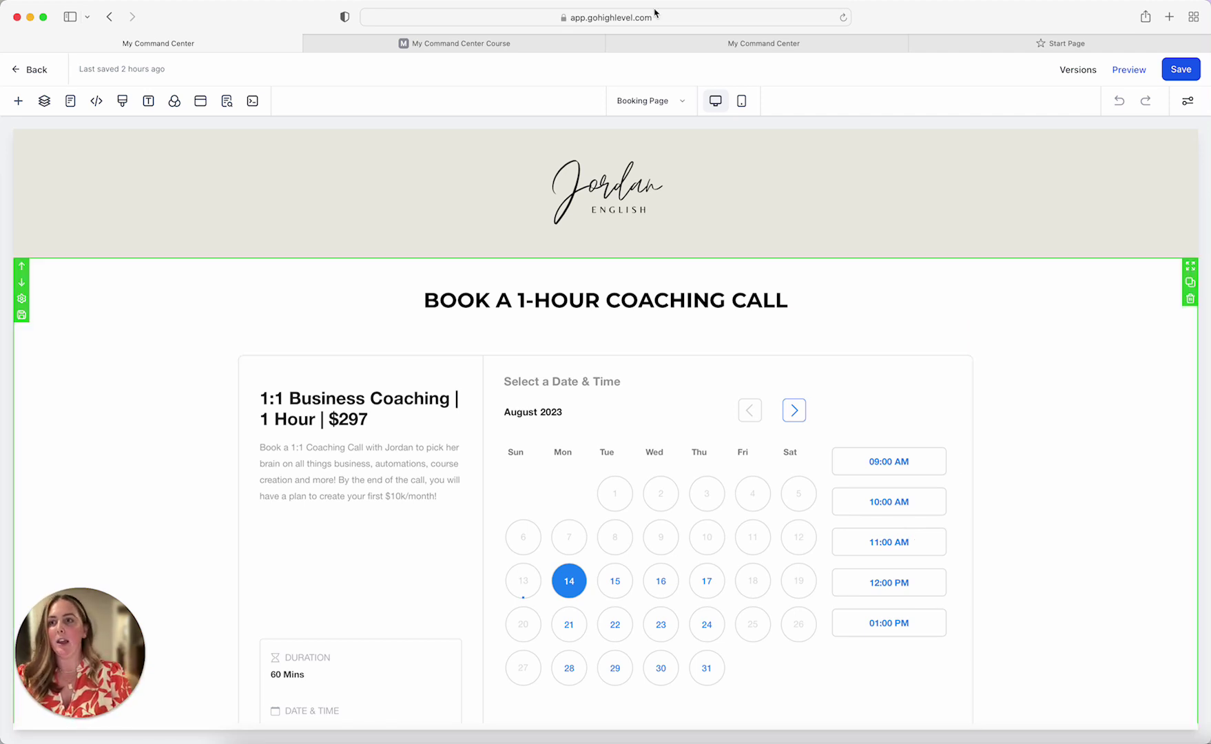
pyautogui.click(31, 70)
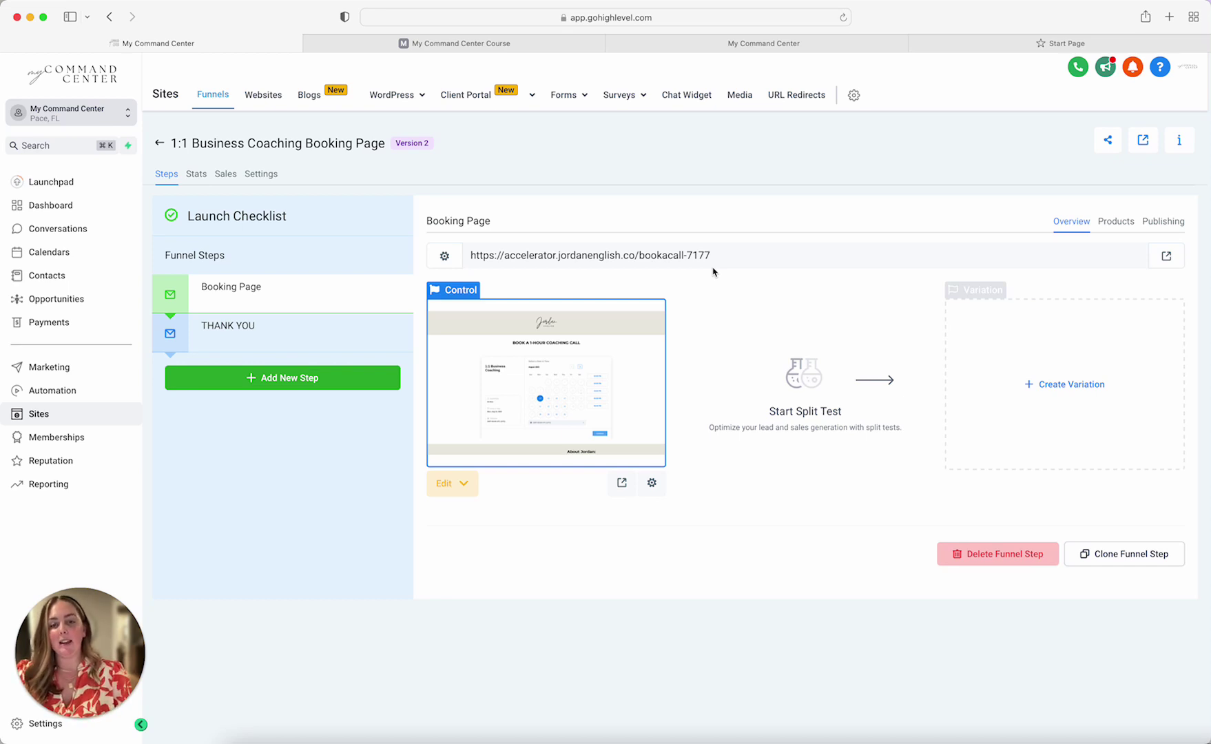
pyautogui.click(261, 177)
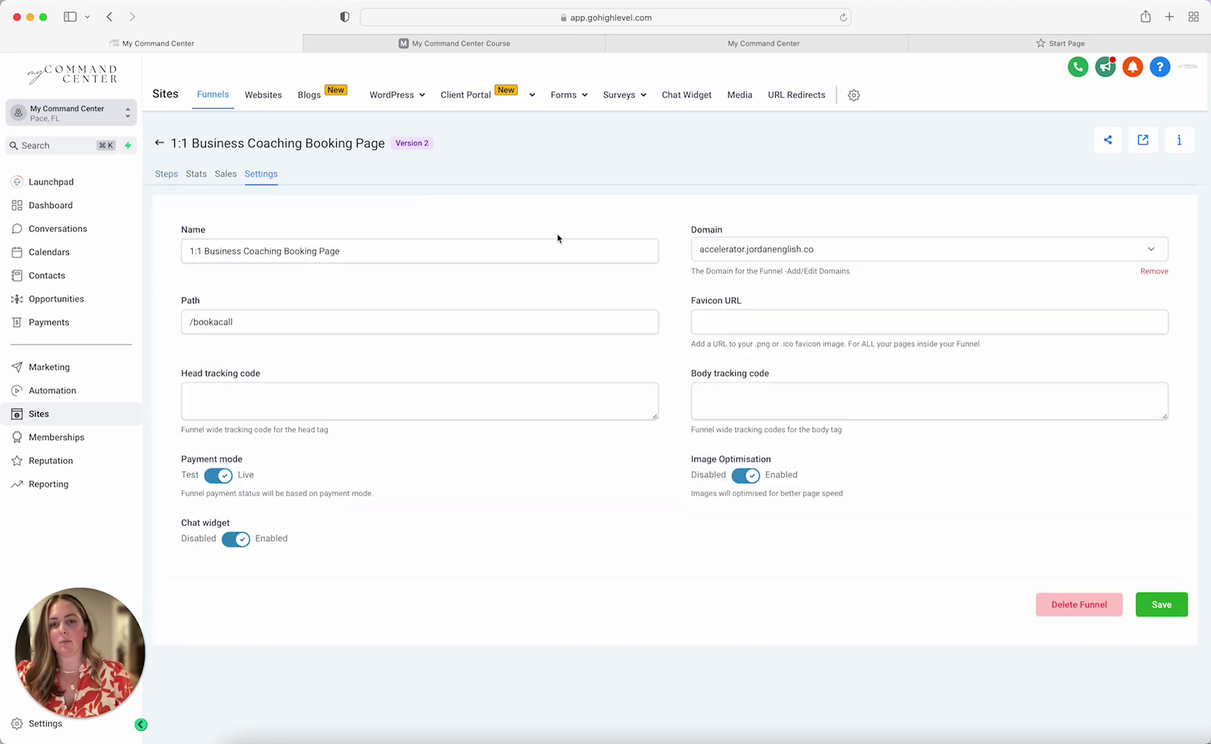
pyautogui.click(759, 261)
pyautogui.click(766, 209)
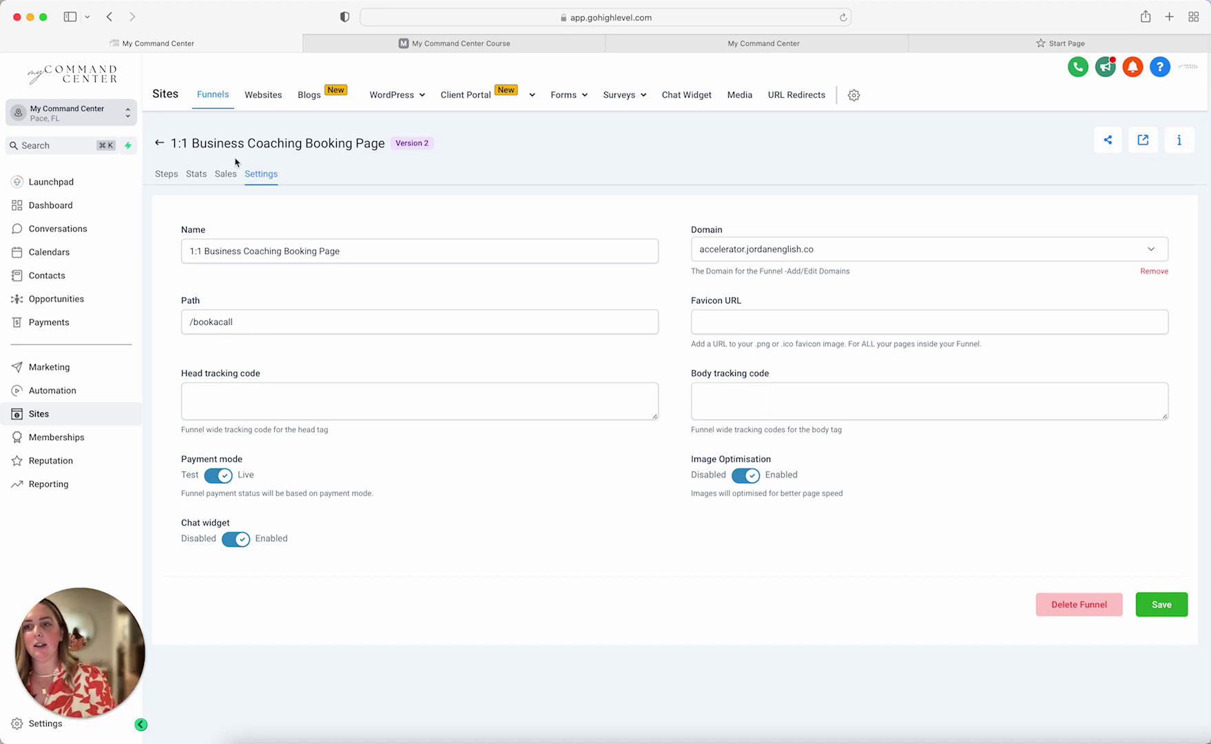
pyautogui.click(166, 174)
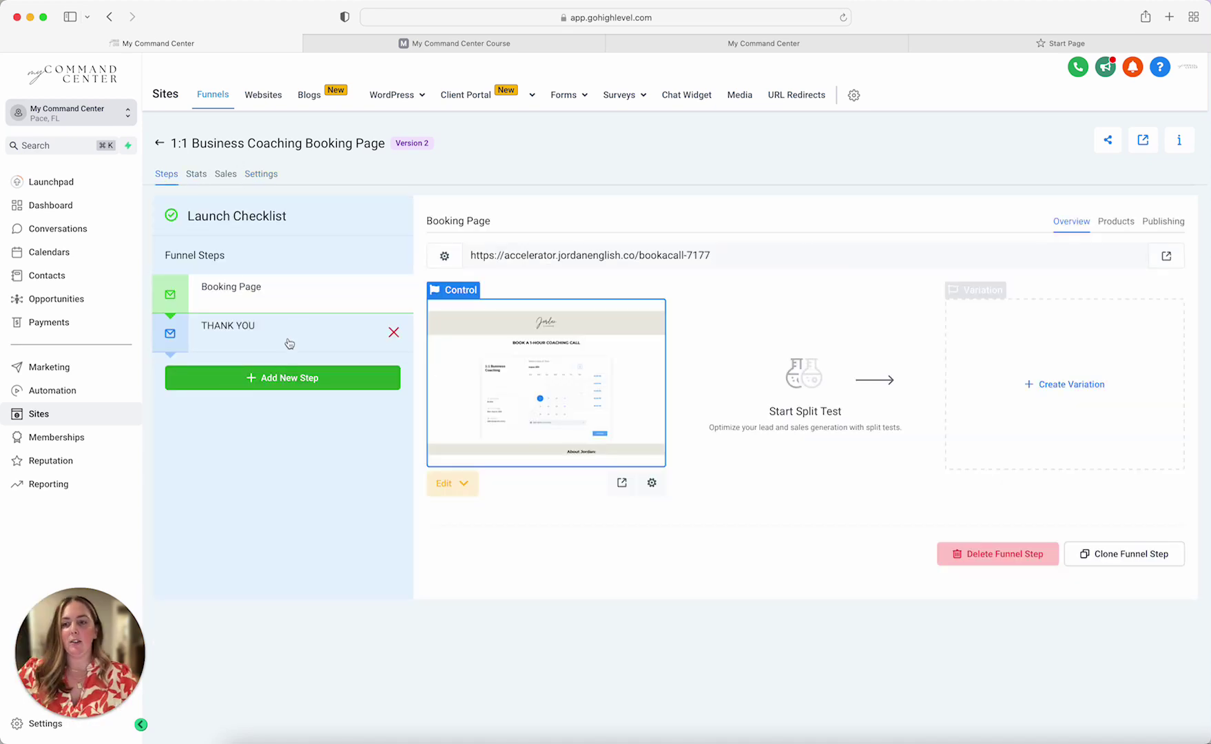
pyautogui.click(290, 343)
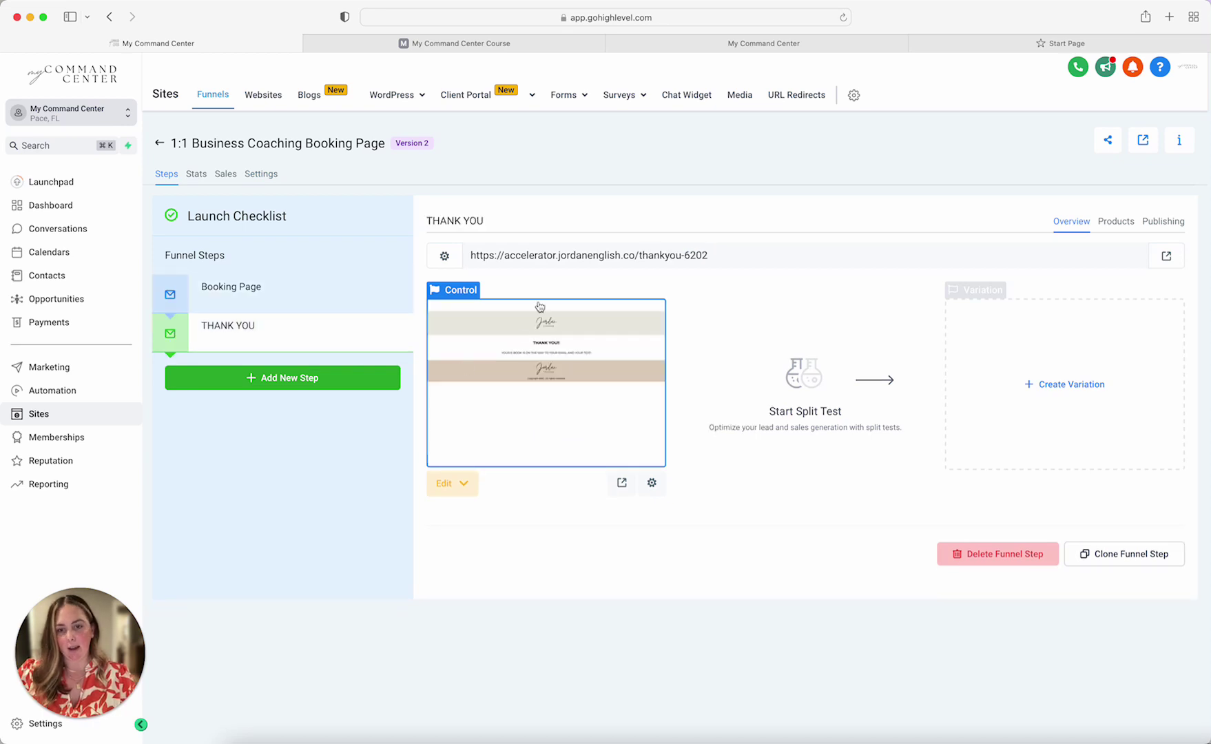
pyautogui.click(371, 303)
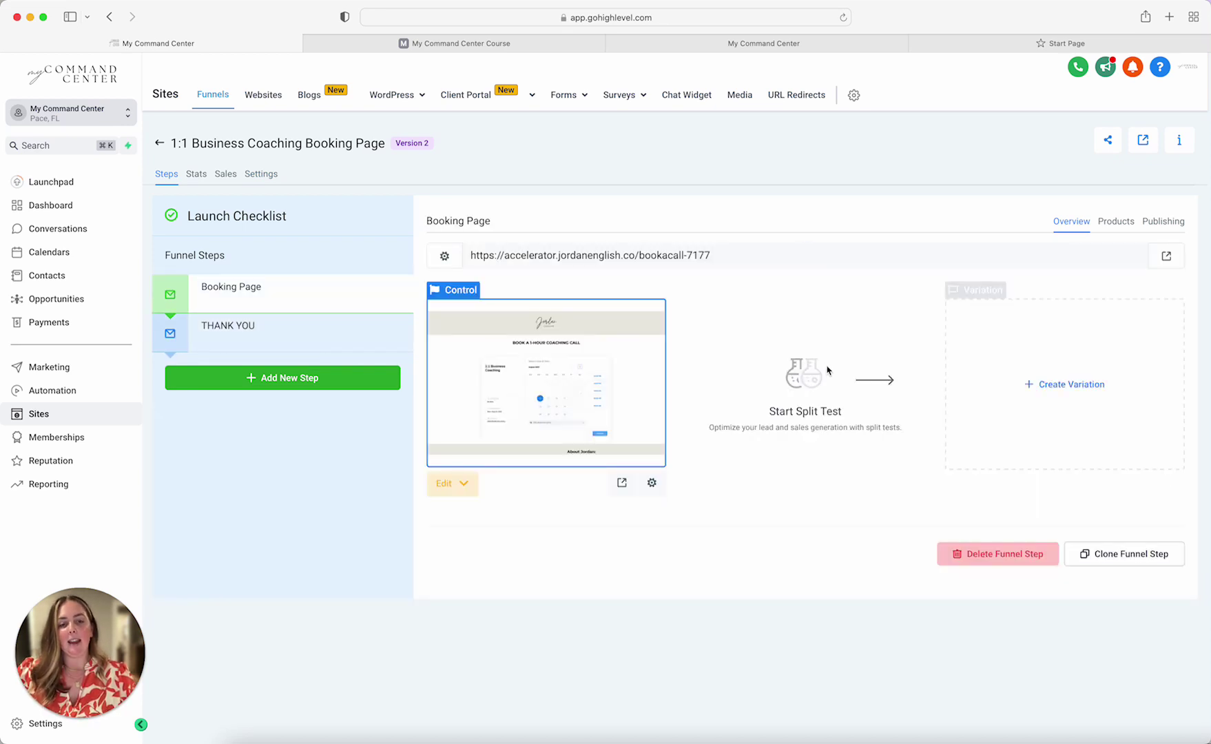